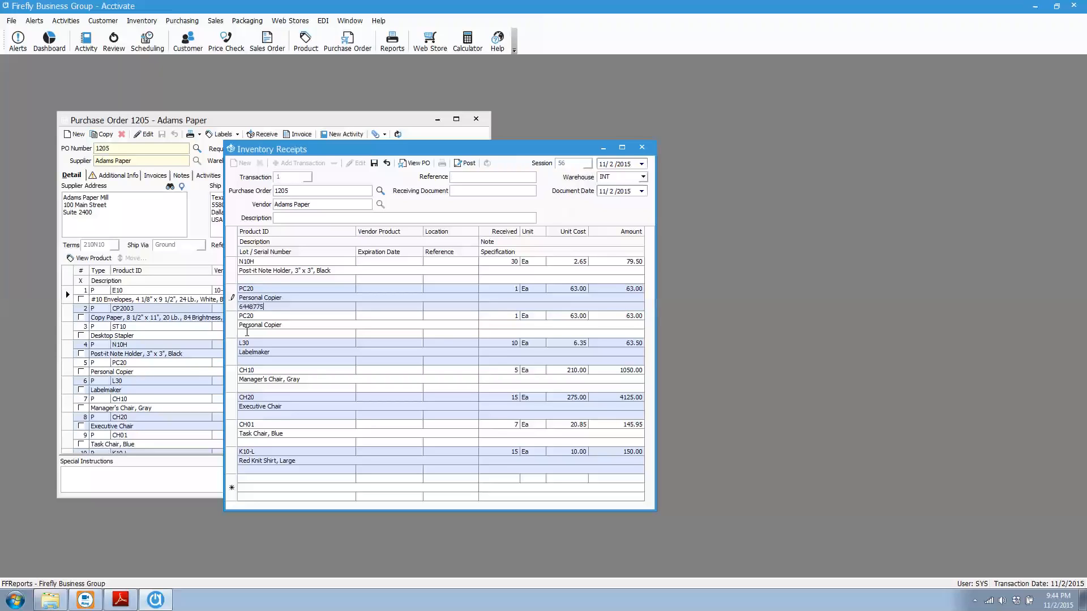
Enter serial number 6659115 for the second PC20 Personal Copier line of the inventory receipt
text(6659/8)
text(115)
click(281, 361)
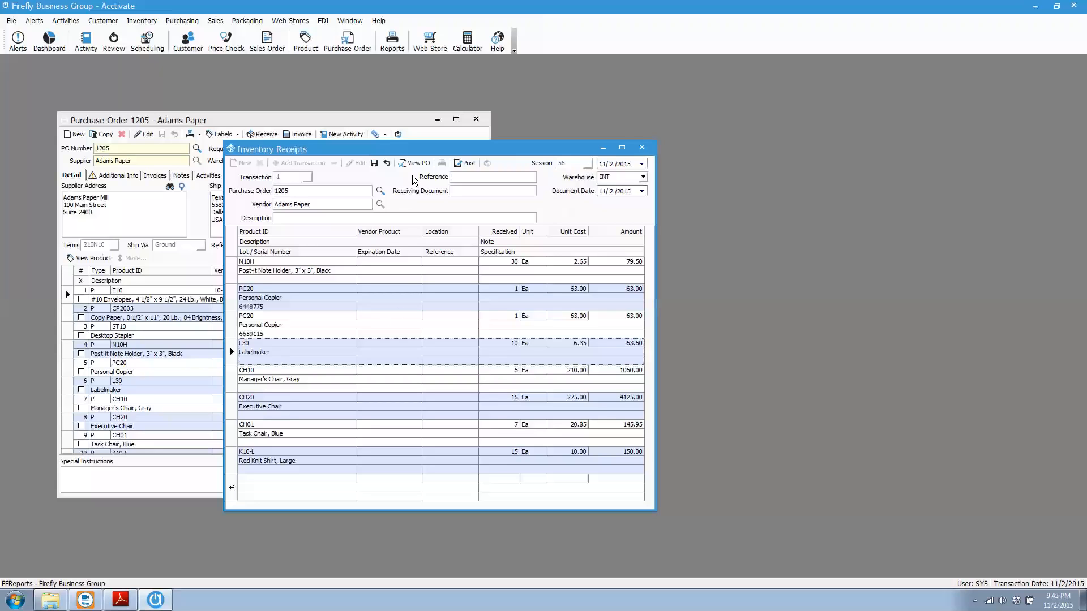
Post the inventory receipt without running its report, and close the receipt and purchase order 1205 windows
click(461, 164)
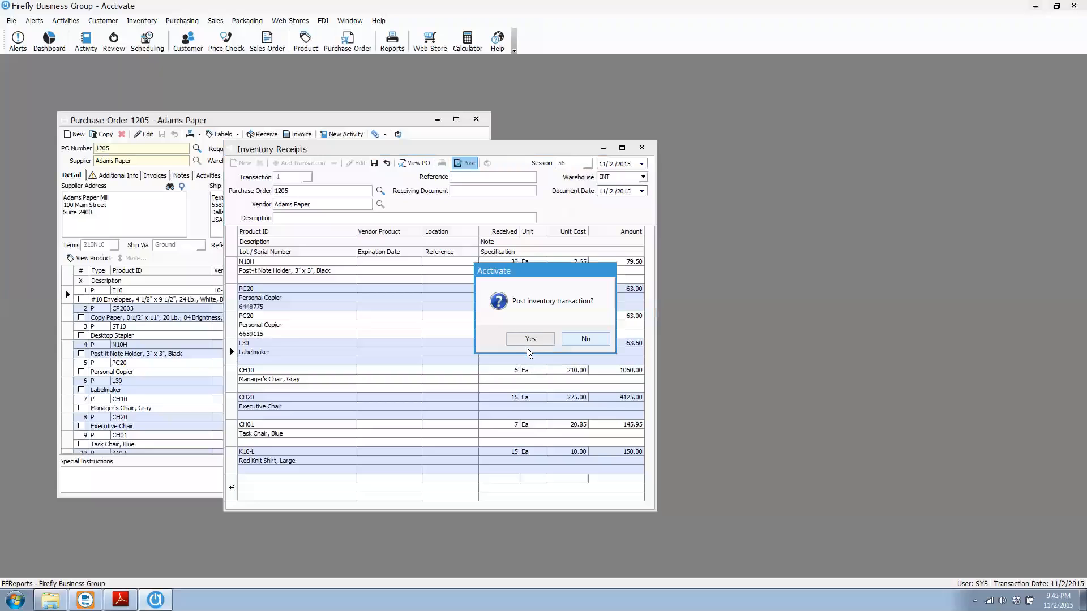
click(529, 338)
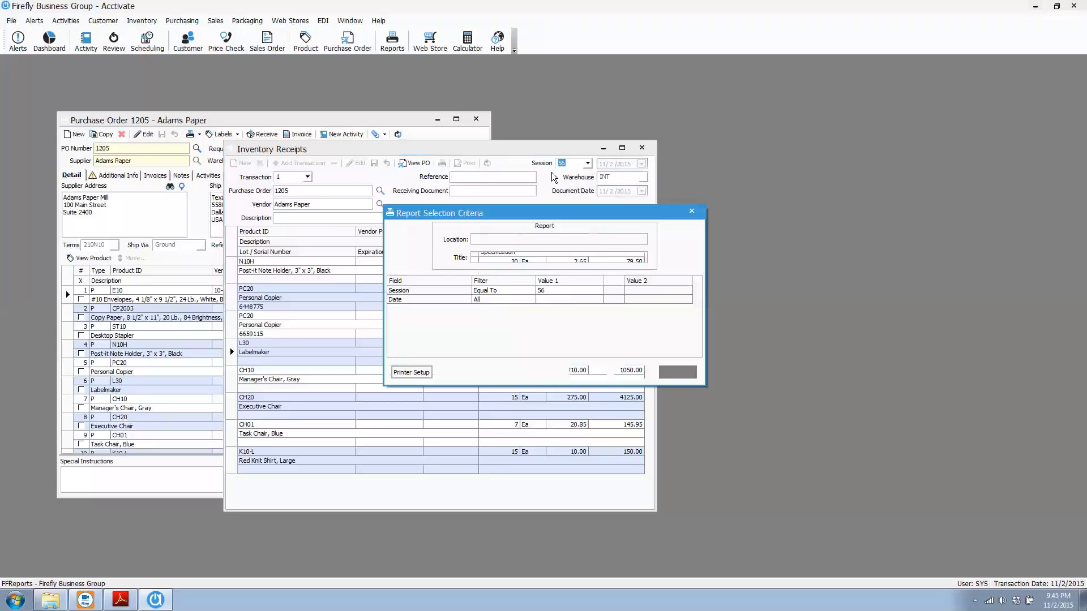
click(672, 371)
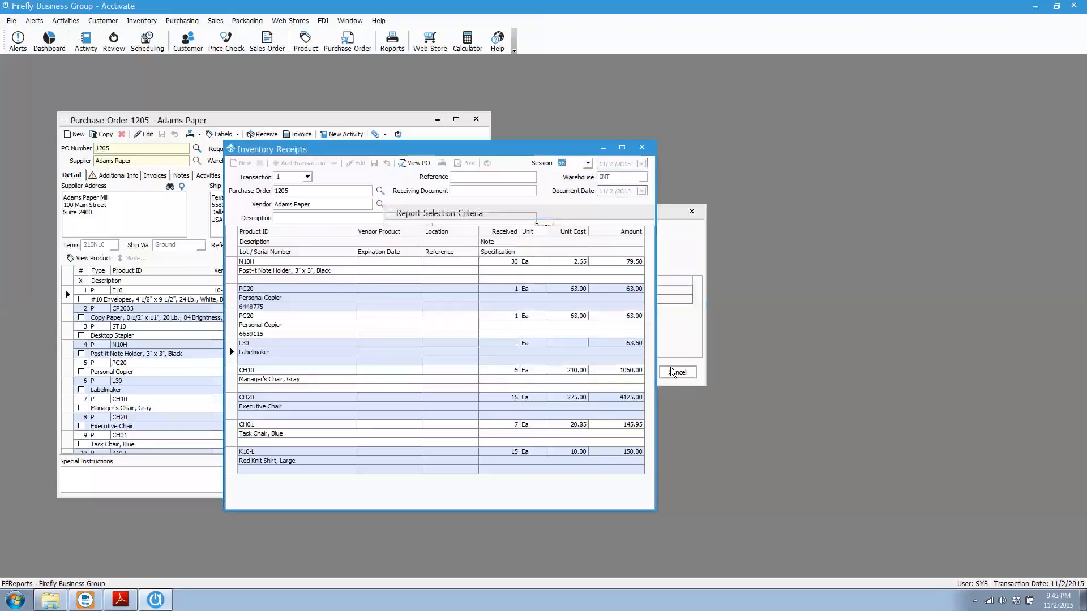
click(643, 150)
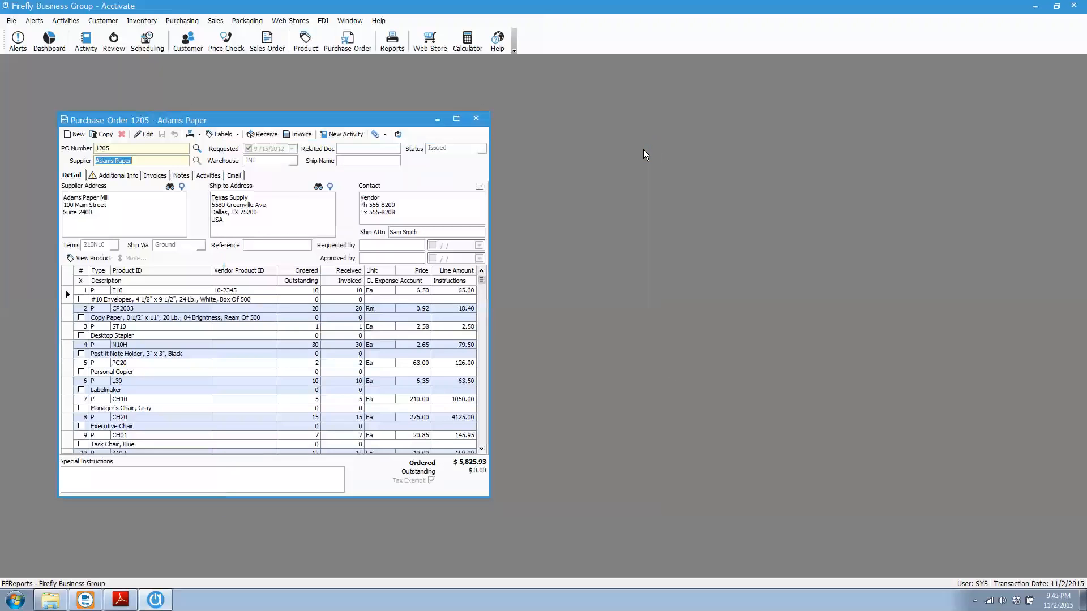
click(479, 123)
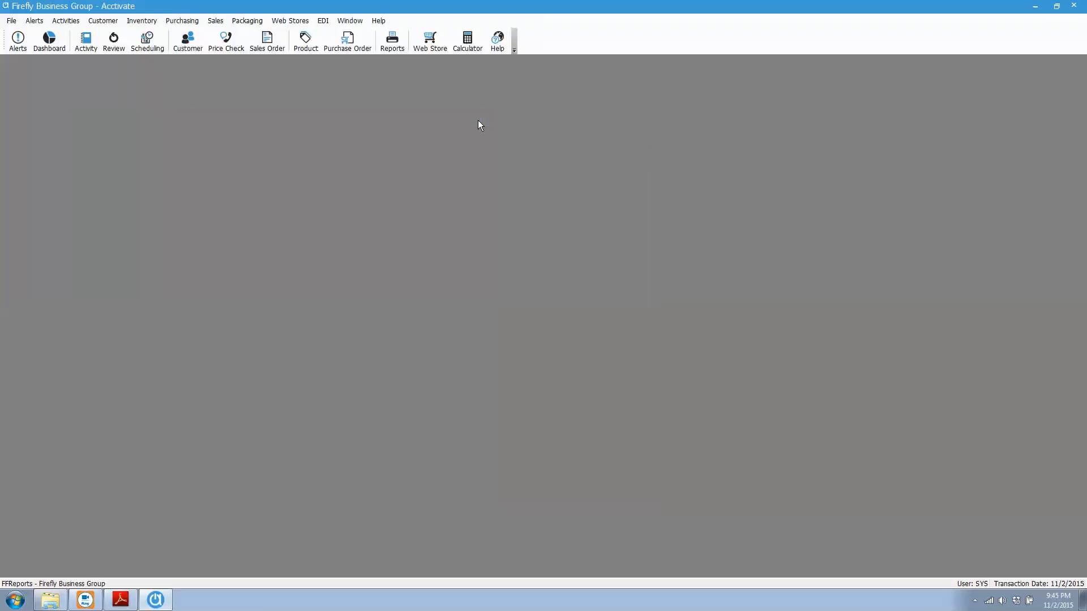
Open the selection criteria of the Inventory Transfer Report from the custom inventory reports
click(141, 20)
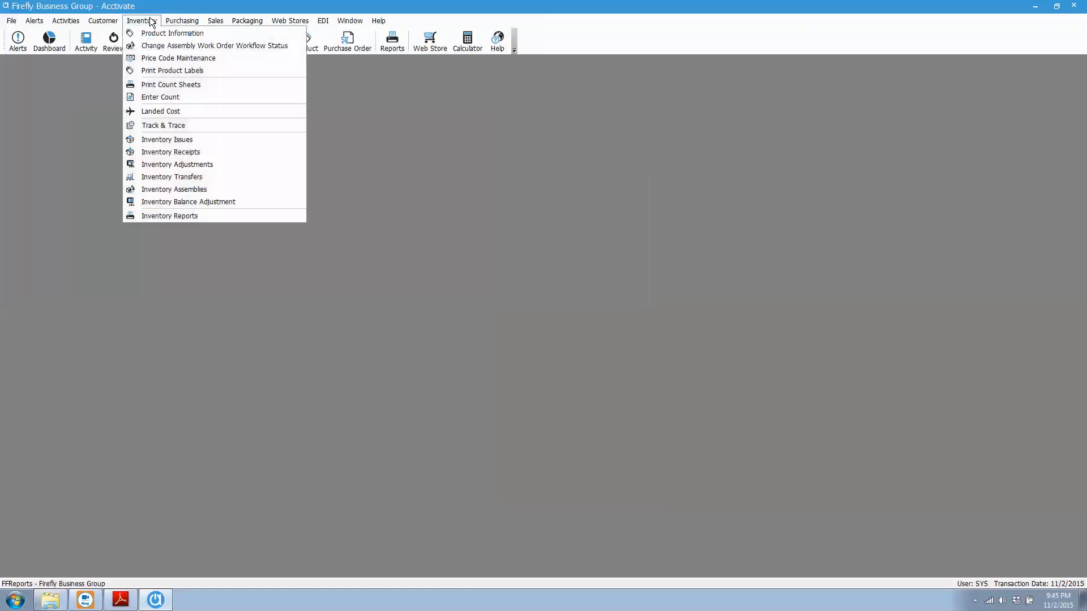
click(175, 216)
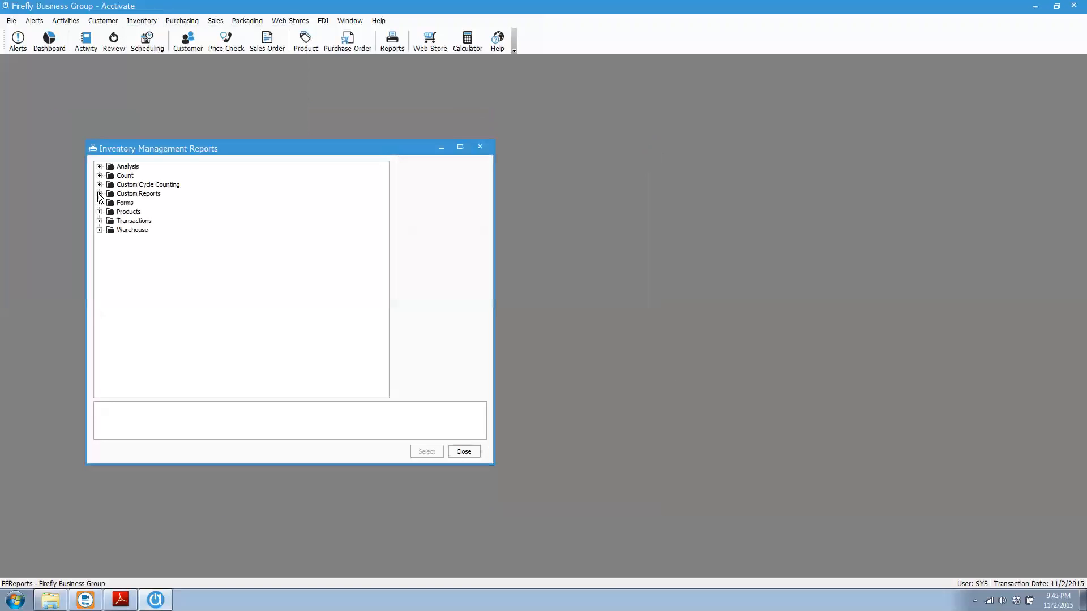
click(99, 194)
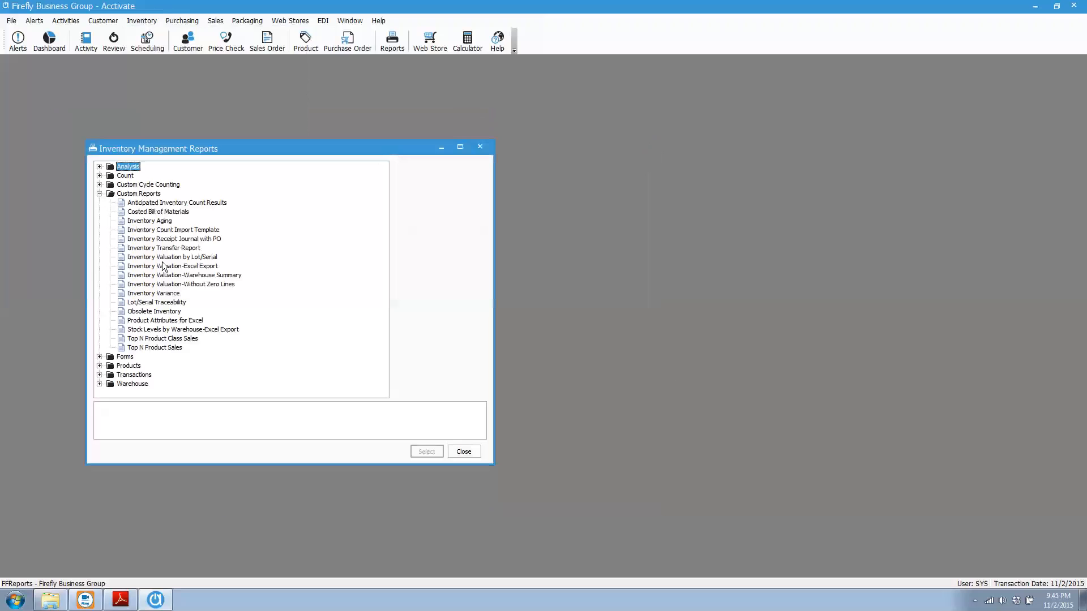
click(176, 249)
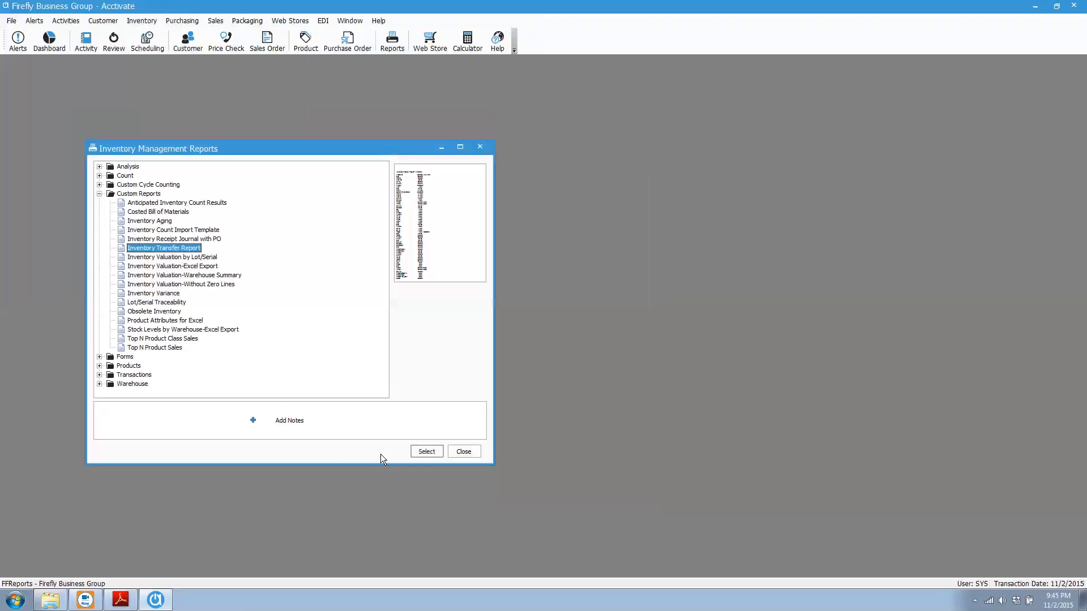
click(425, 451)
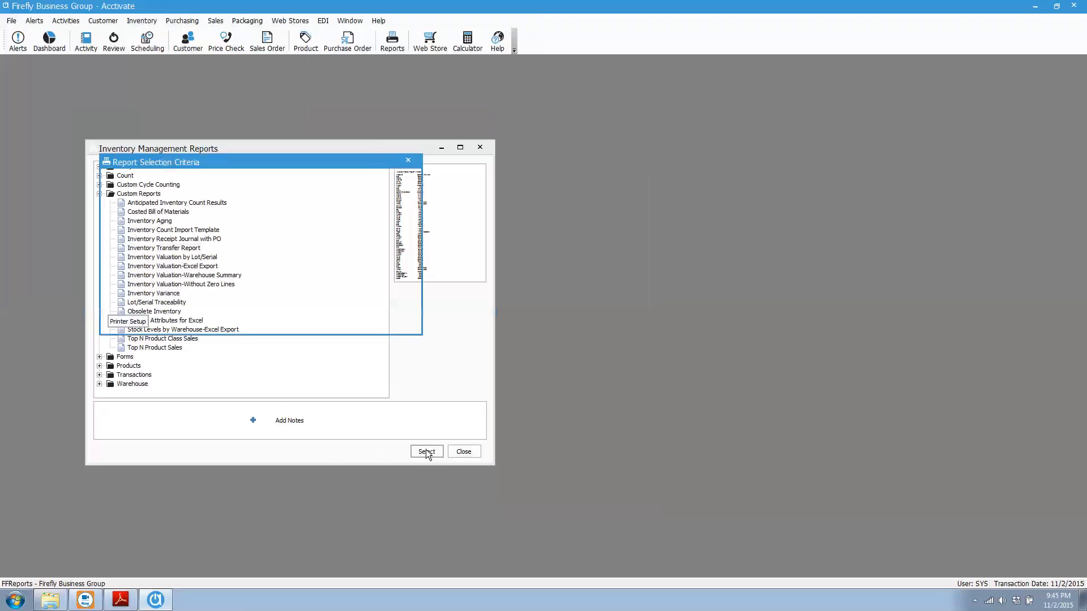
Filter the Inventory Transfer Report to Session Equal To 56 and preview it
drag(259, 161, 473, 197)
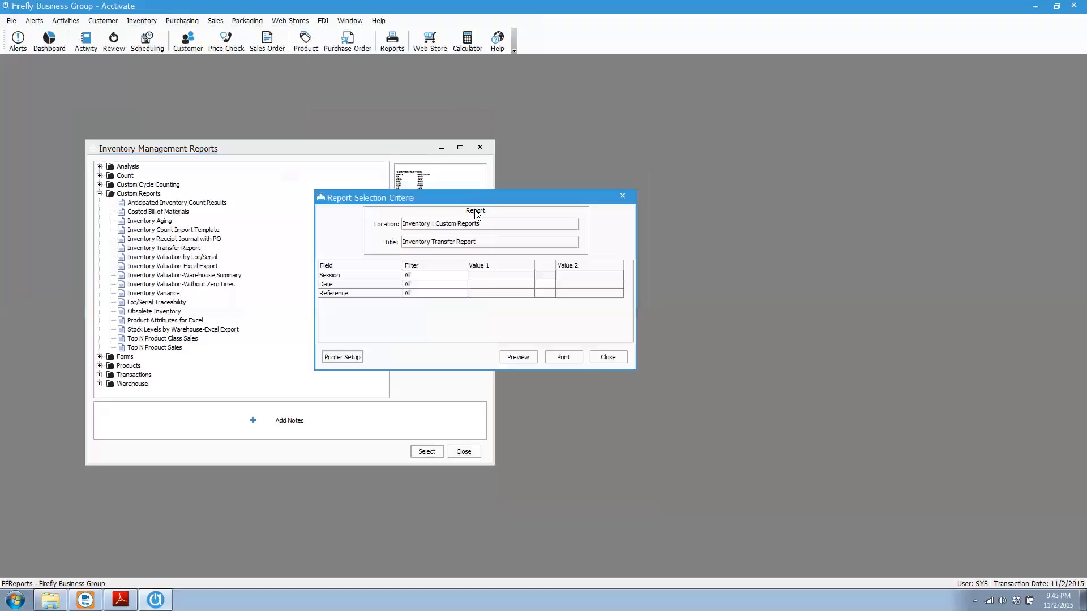
click(455, 277)
click(460, 276)
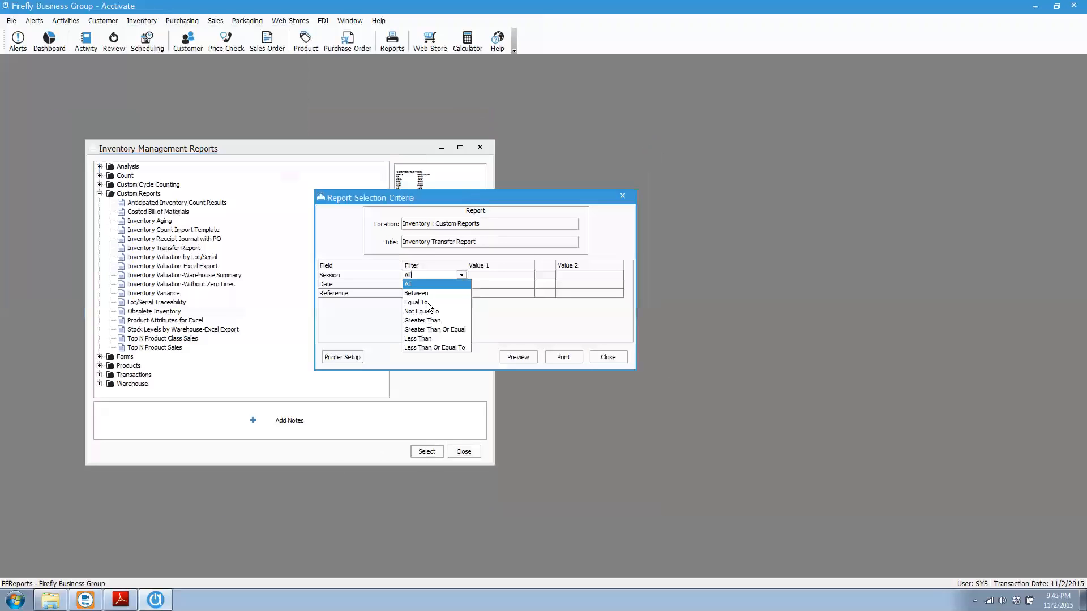
click(427, 302)
text(56)
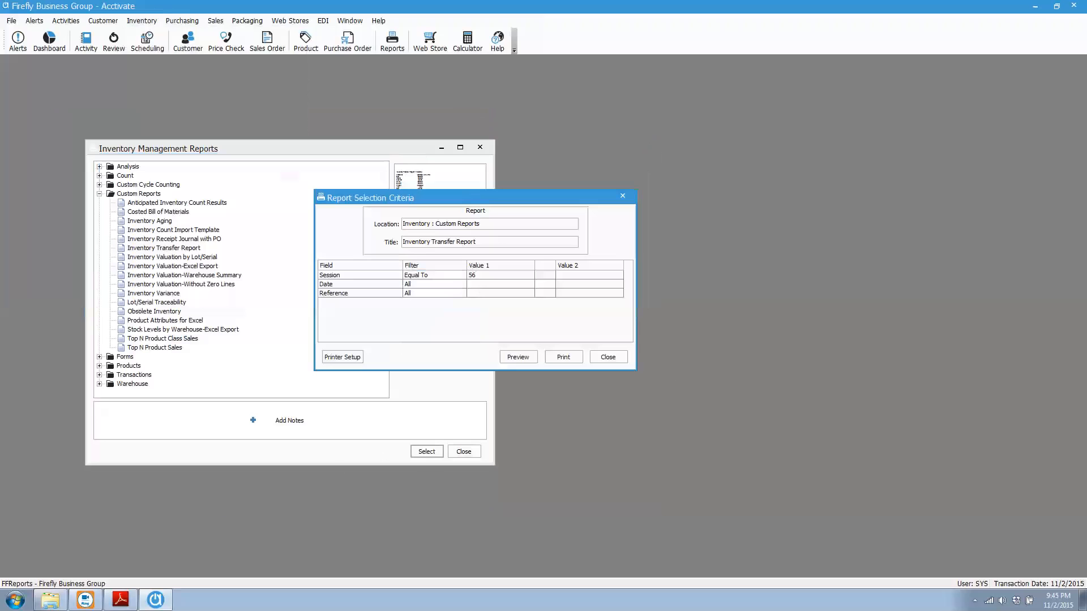
click(518, 357)
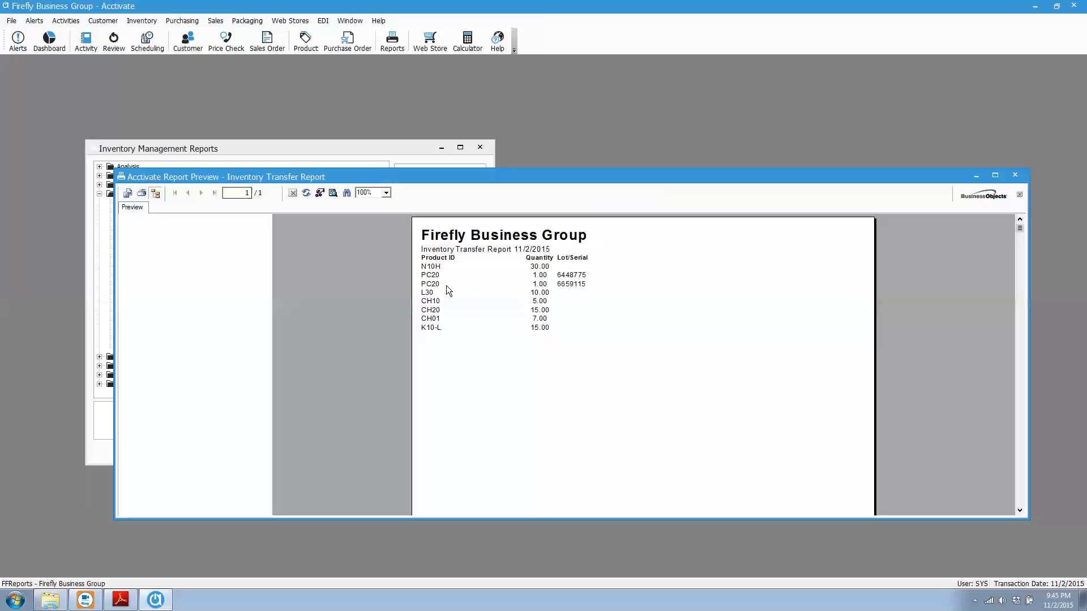
Export the report as Microsoft Excel 97-2000 - Data only (XLS) to TransferReport.xls in the Transfers documents folder
click(128, 194)
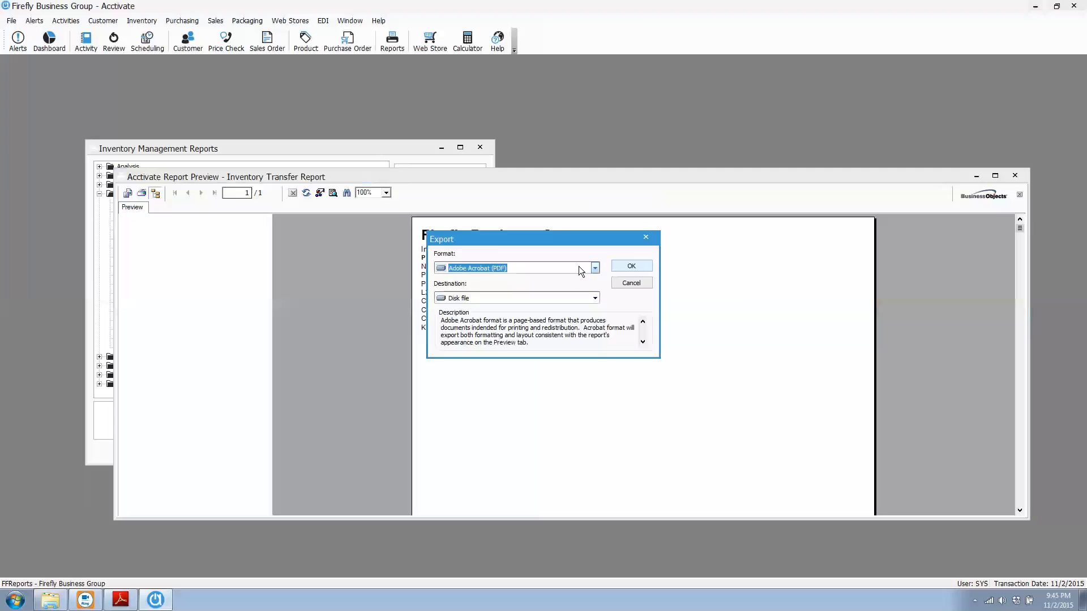
click(596, 268)
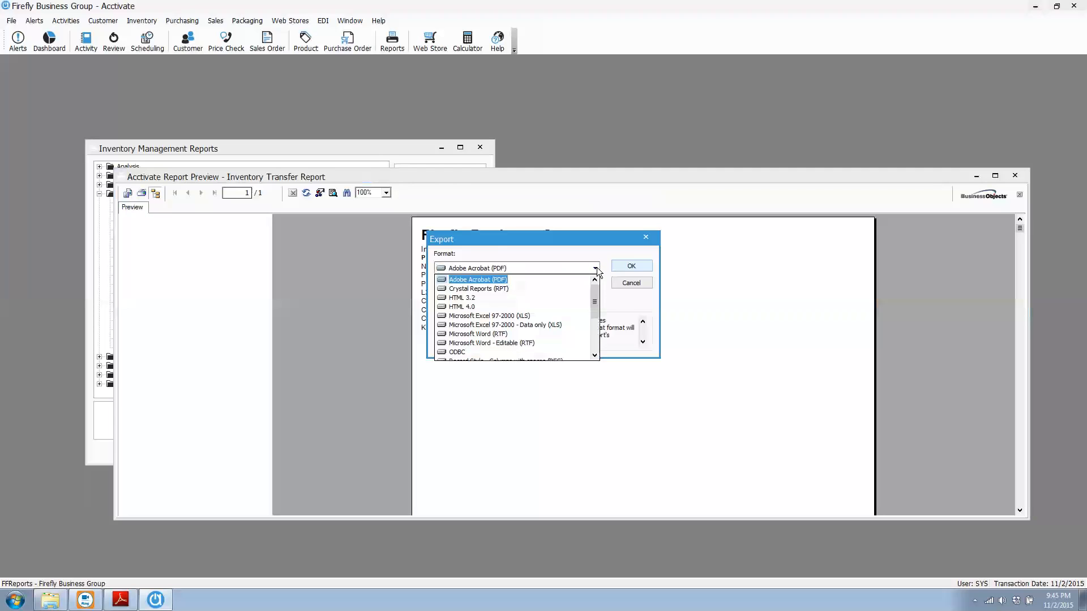
click(552, 326)
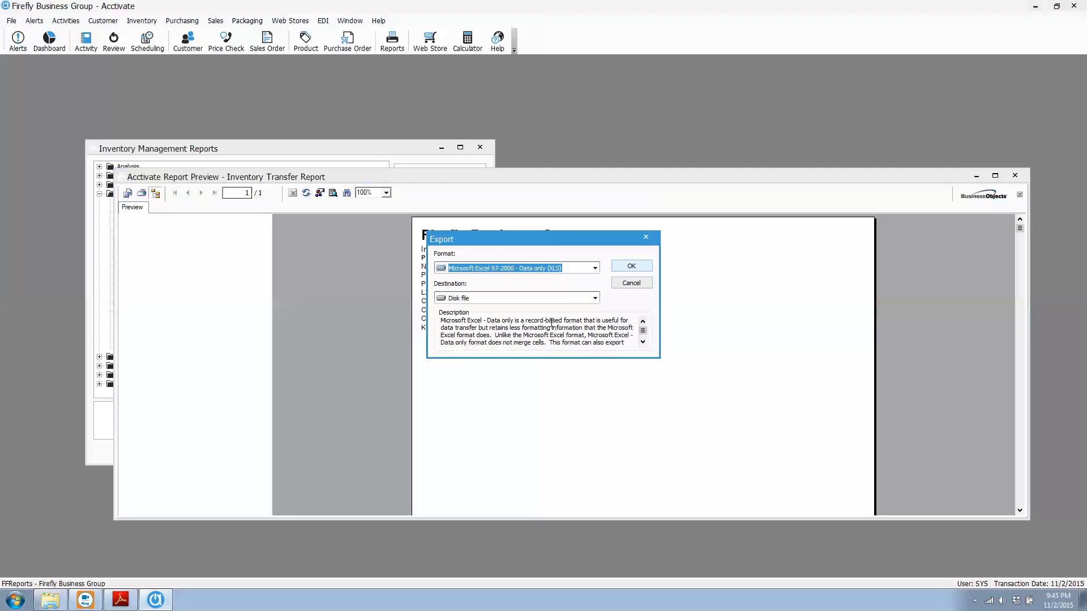
click(631, 266)
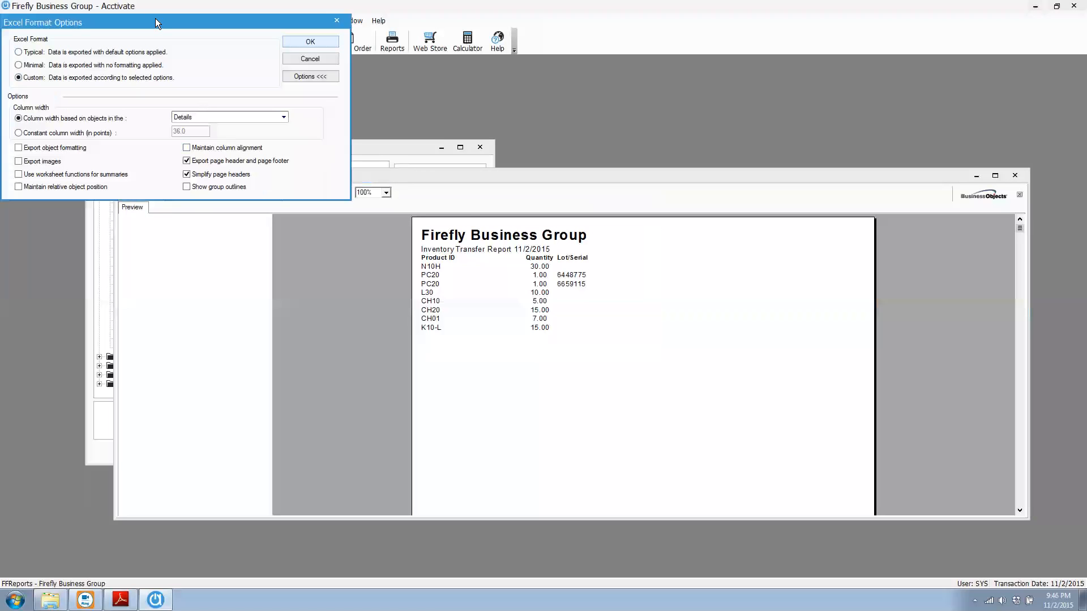
click(554, 244)
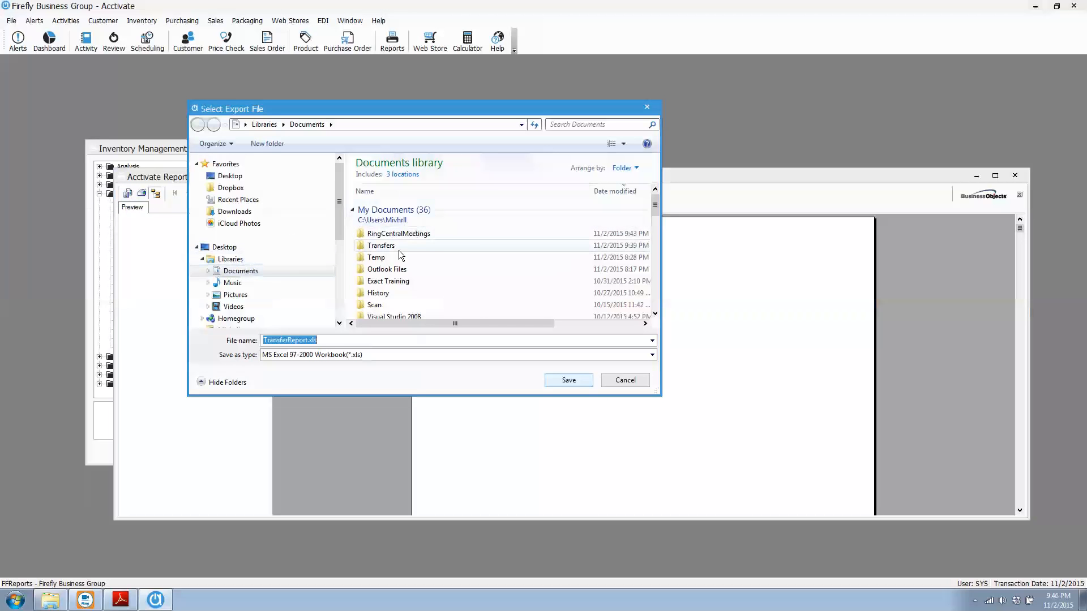
double_click(372, 245)
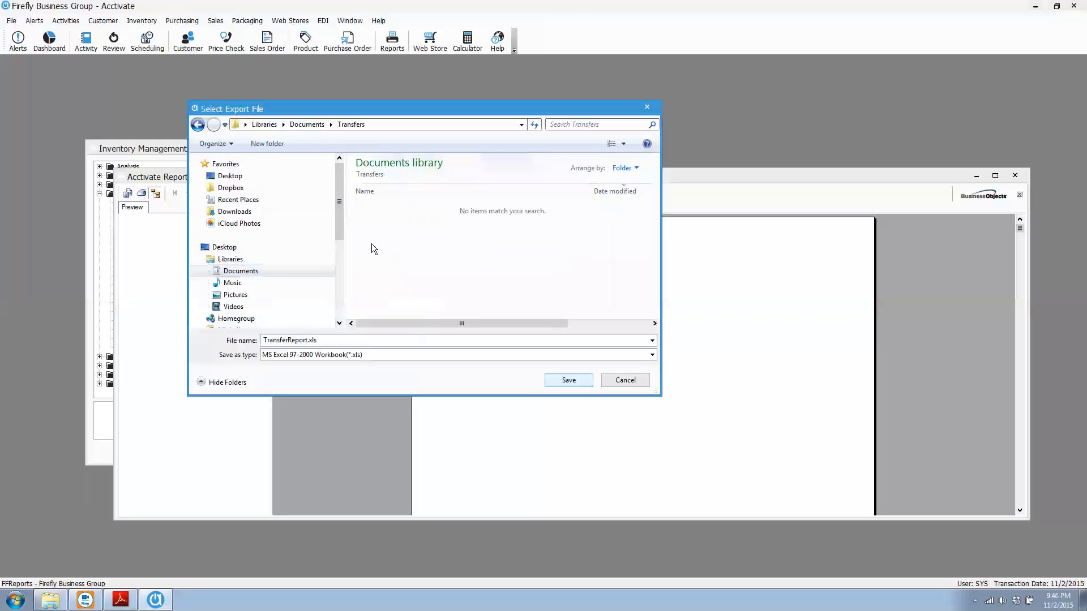
click(569, 380)
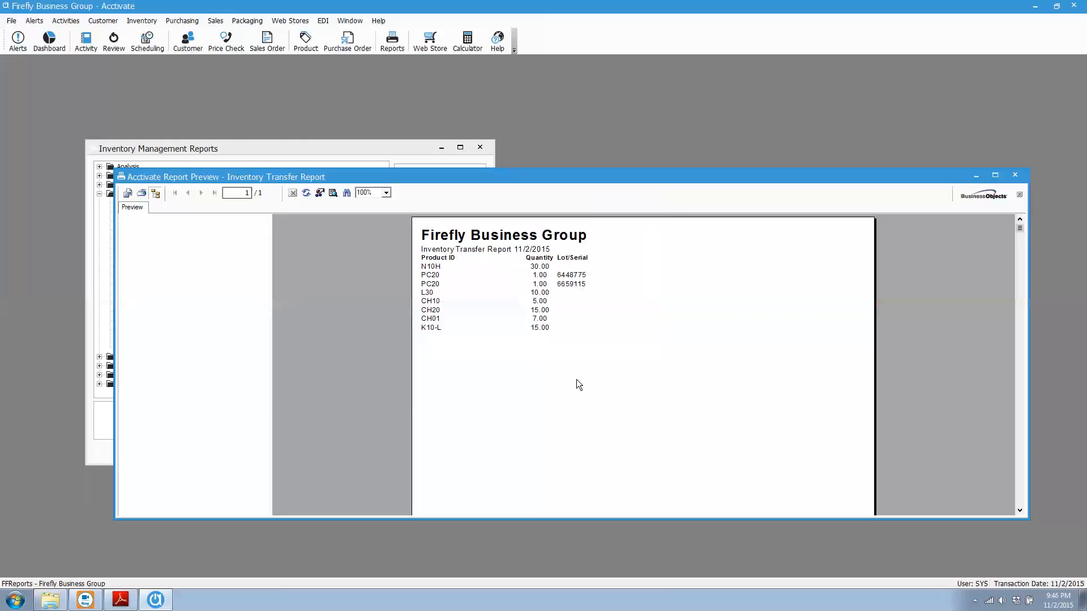
Close the report preview, its selection criteria and the Inventory Management Reports window
click(1018, 175)
click(620, 356)
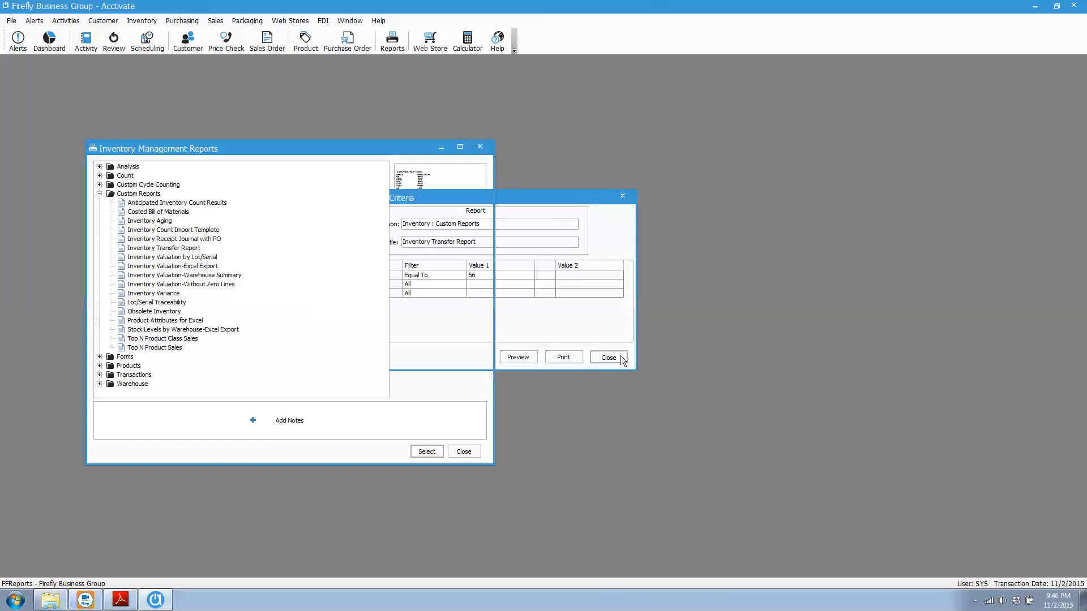
click(479, 149)
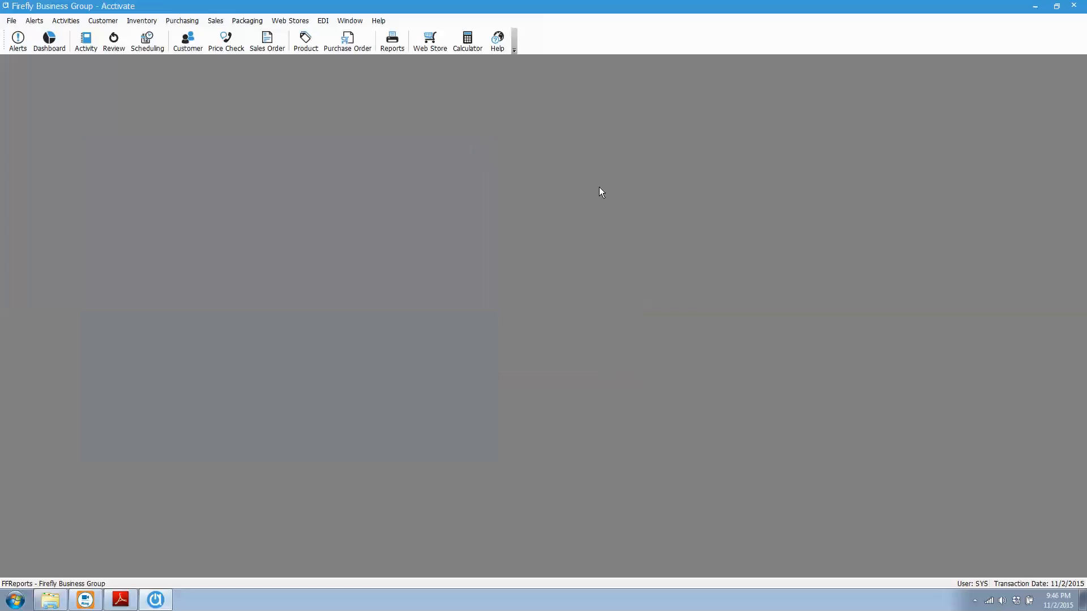
Launch the Firefly Inventory Transfer utility from the desktop and refresh its list of transfer sessions
click(1036, 6)
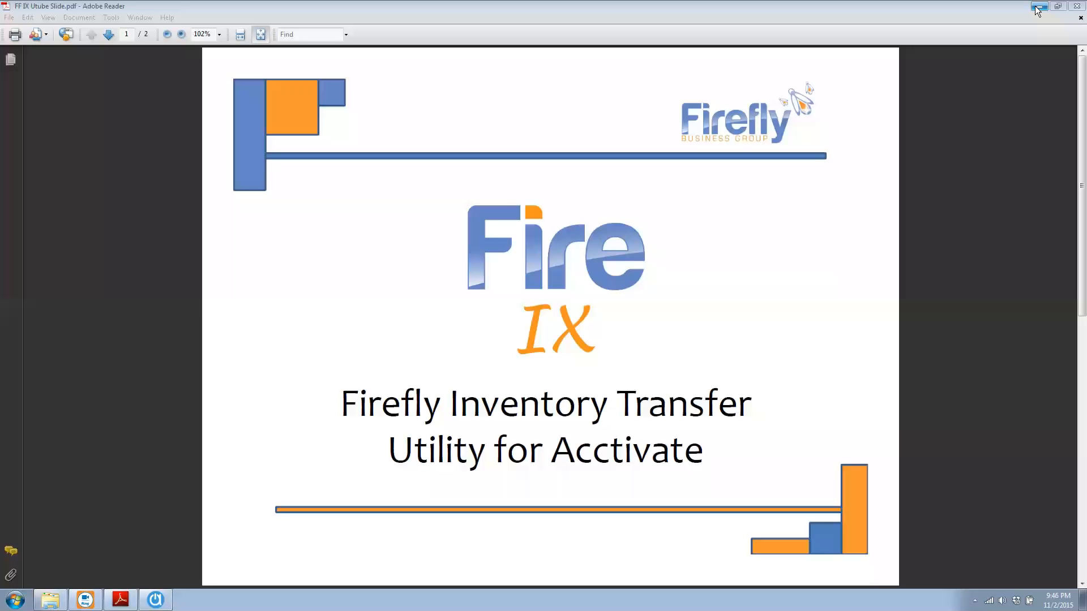
click(1045, 9)
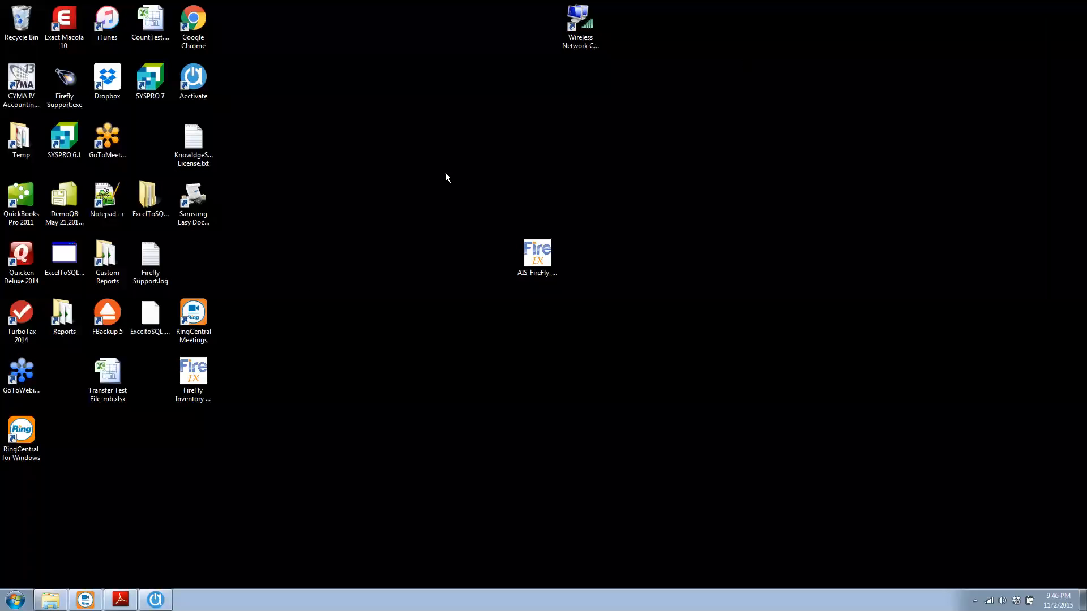
click(201, 377)
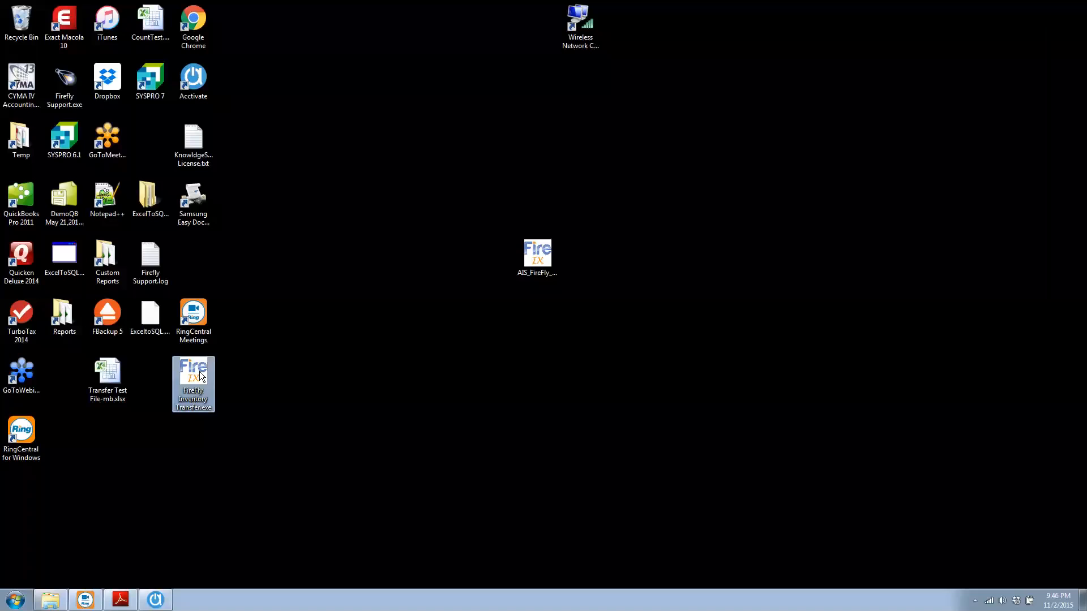
double_click(201, 376)
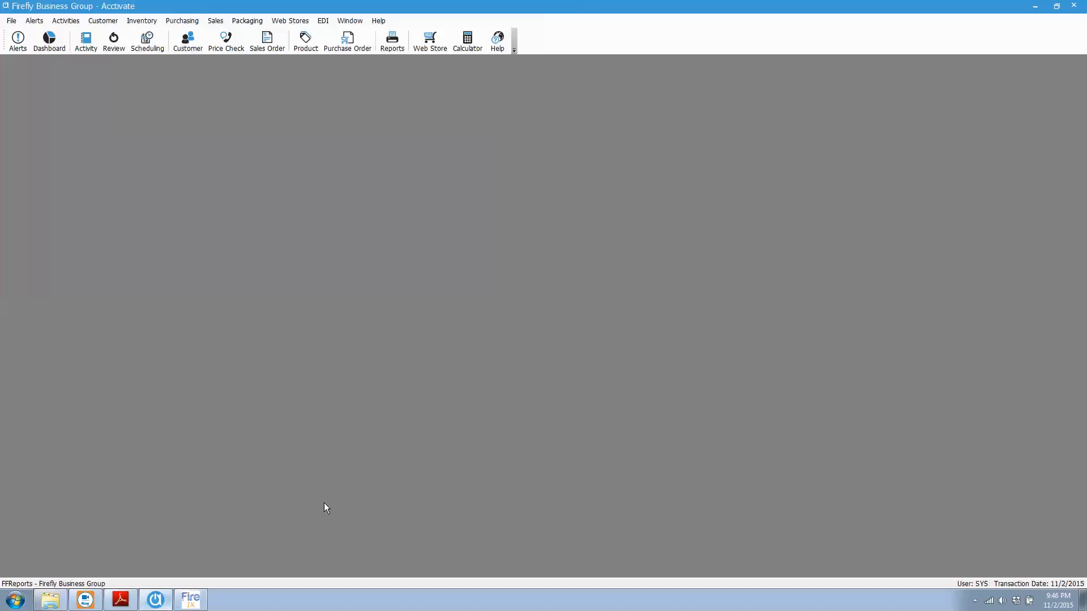
click(191, 600)
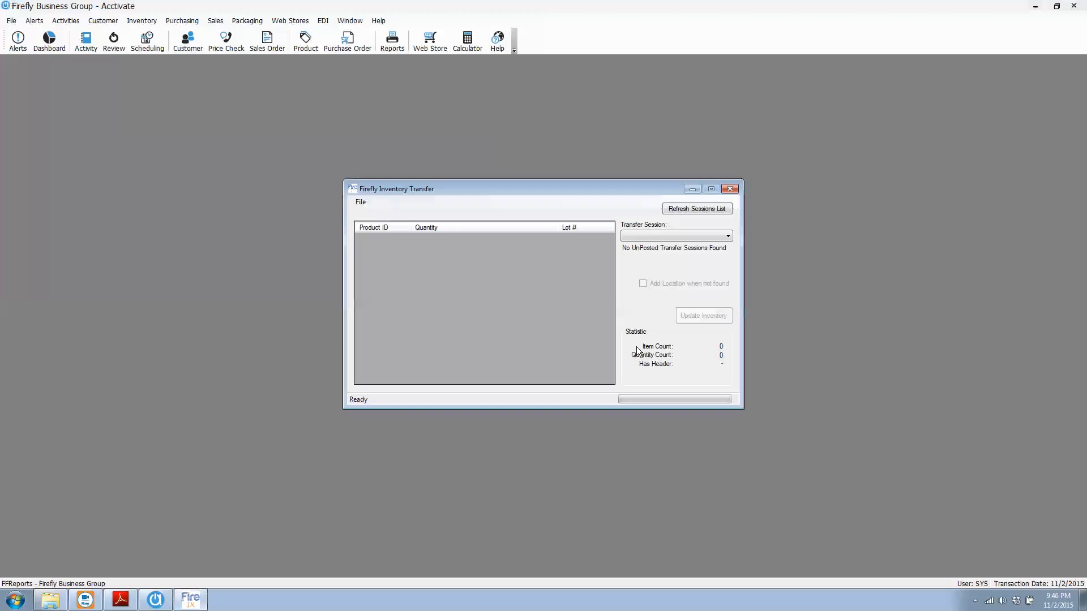
click(721, 208)
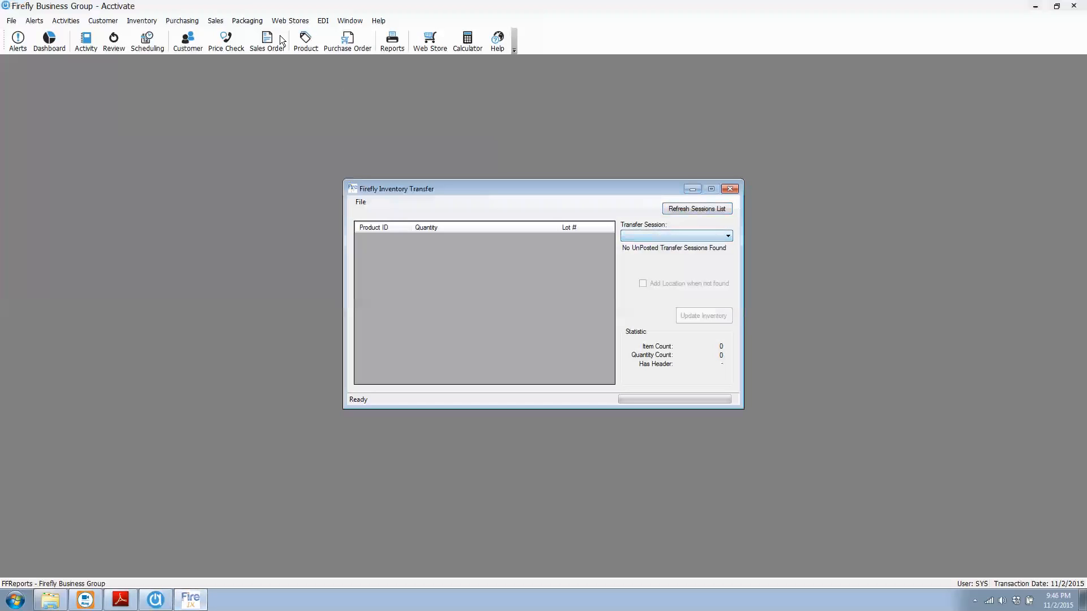
Switch back to Acctivate and create a new inventory transfer session
click(152, 102)
click(144, 21)
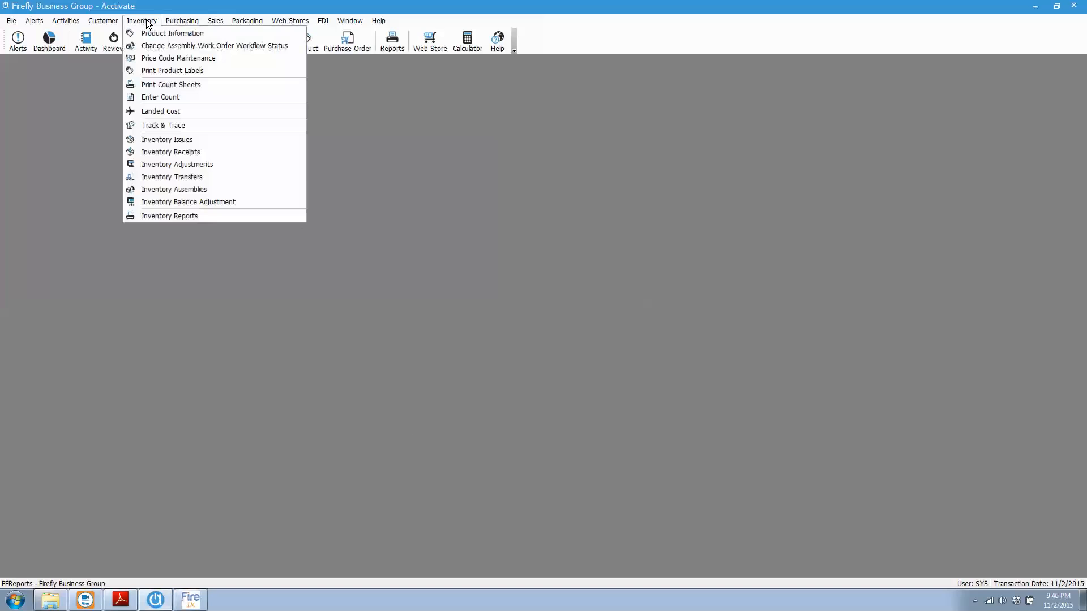
click(171, 177)
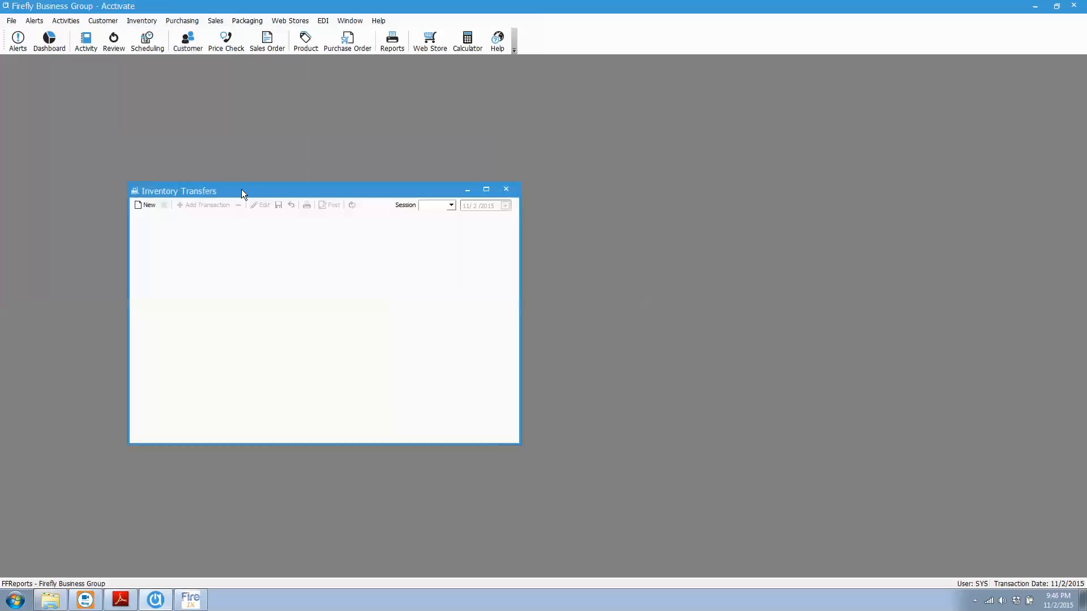
drag(245, 191, 324, 145)
click(225, 159)
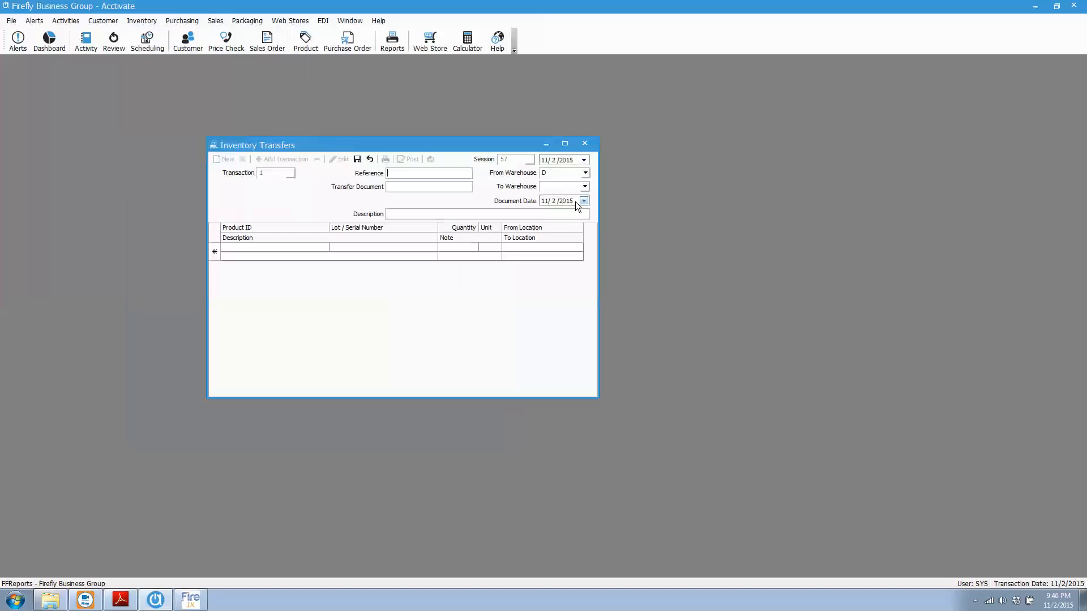
Set the transfer's source warehouse to INT (In Transit Warehouse) and its destination to D (Dallas warehouse)
click(585, 173)
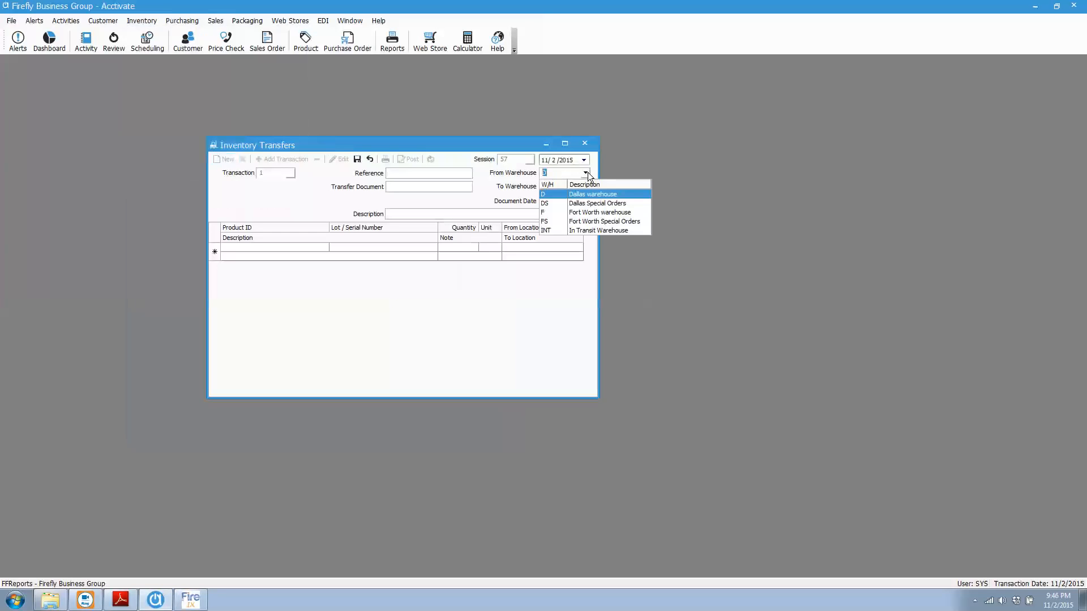
click(548, 230)
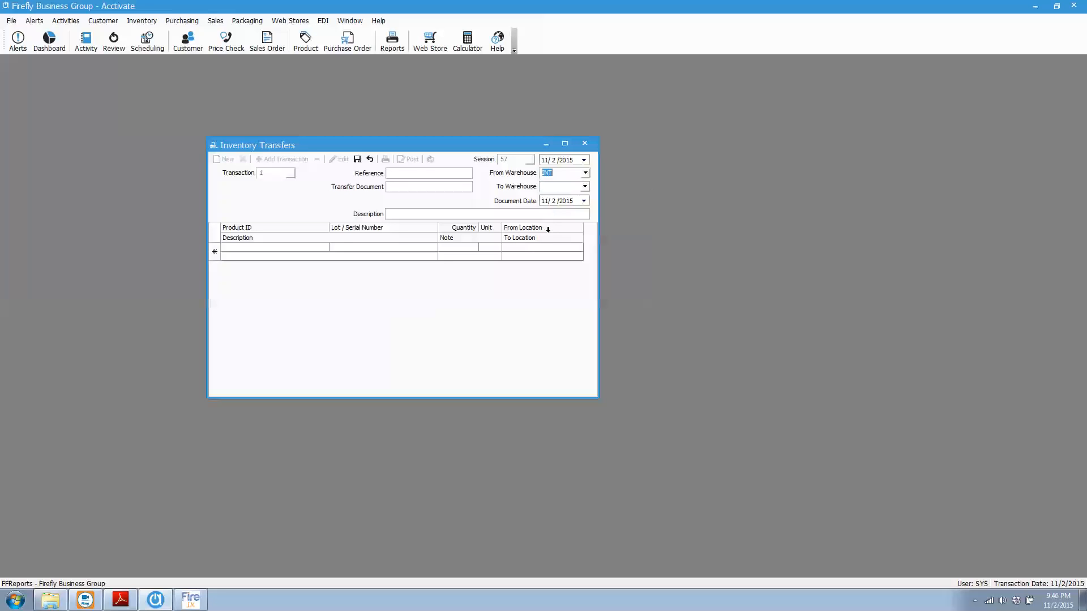
click(585, 186)
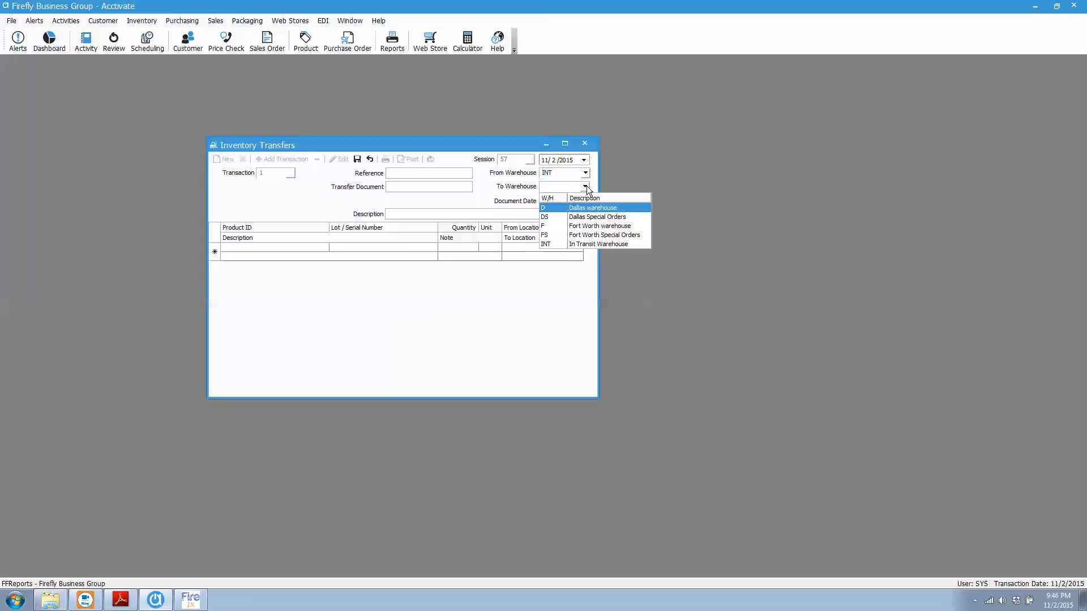
click(550, 207)
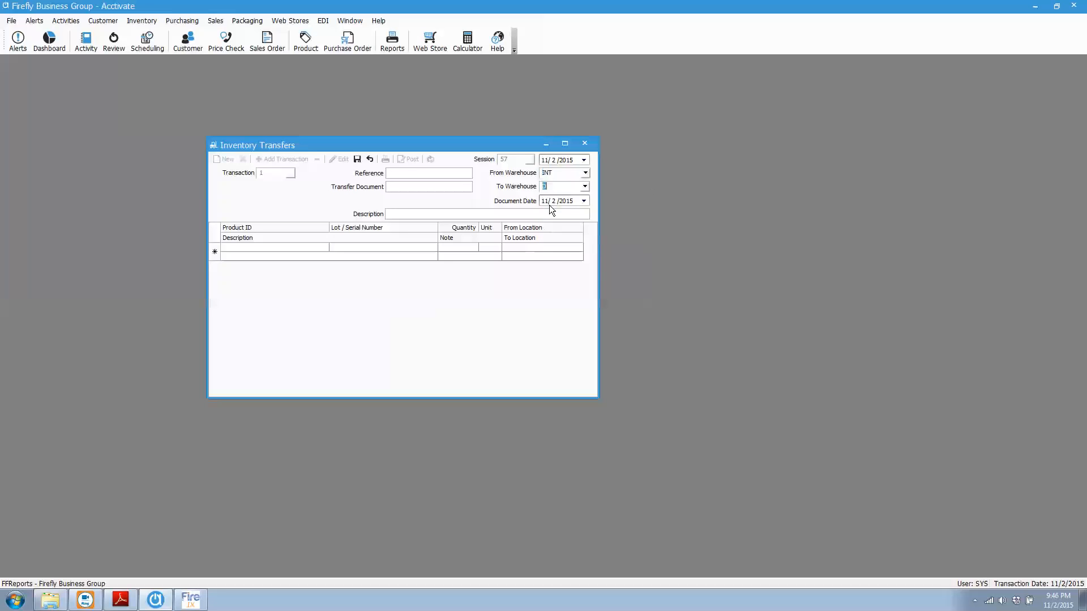
Save the new transfer session without any product lines and close the Inventory Transfers window
click(416, 188)
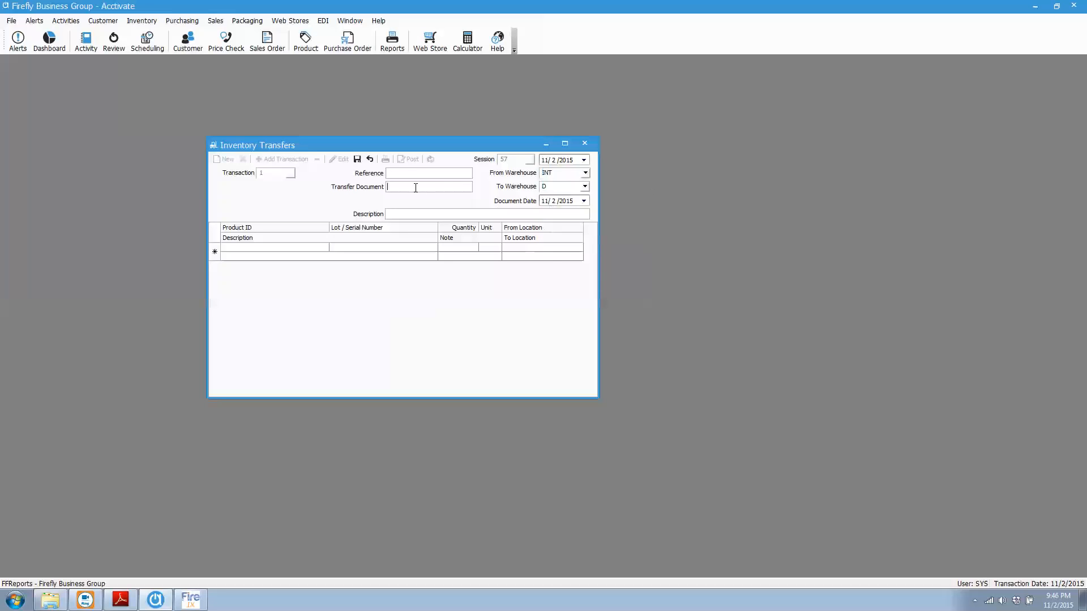
click(356, 160)
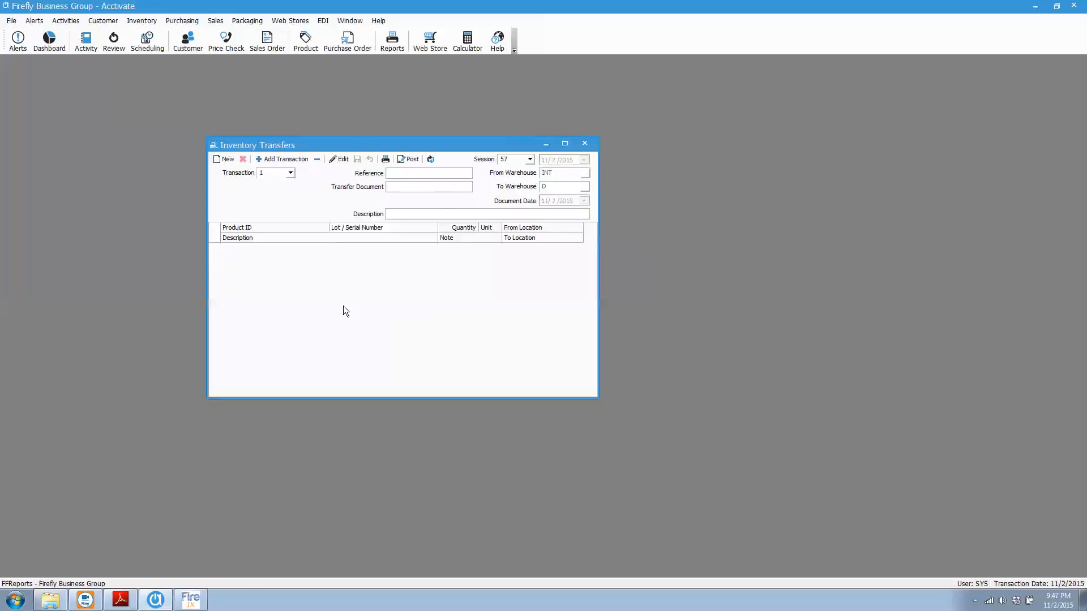
click(590, 143)
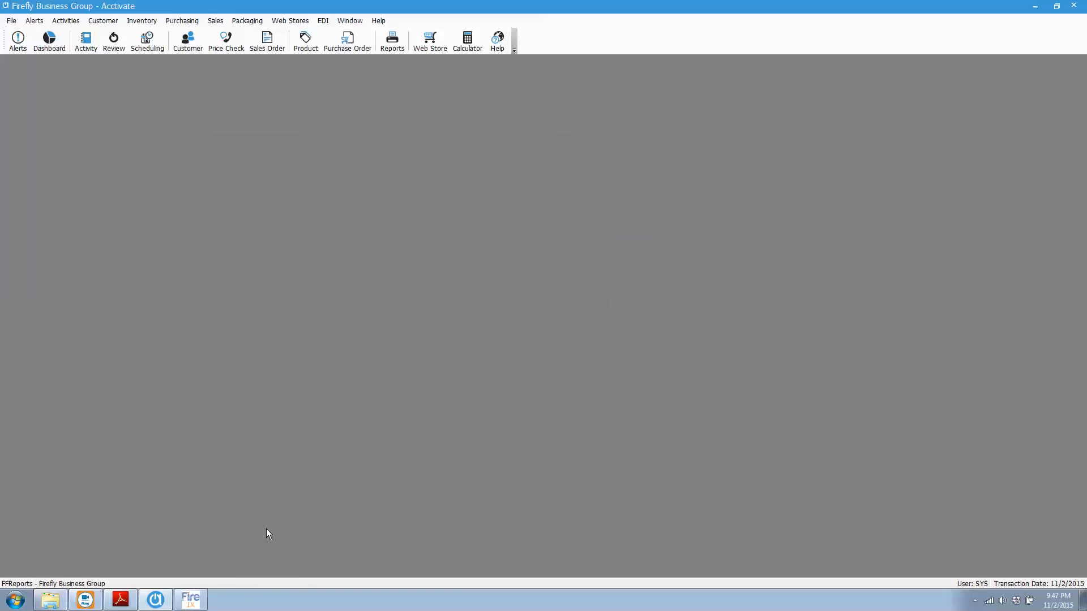
Switch to Firefly Inventory Transfer, refresh its sessions list and keep Session 57 - Transaction 1 as the transfer session
click(190, 599)
click(707, 208)
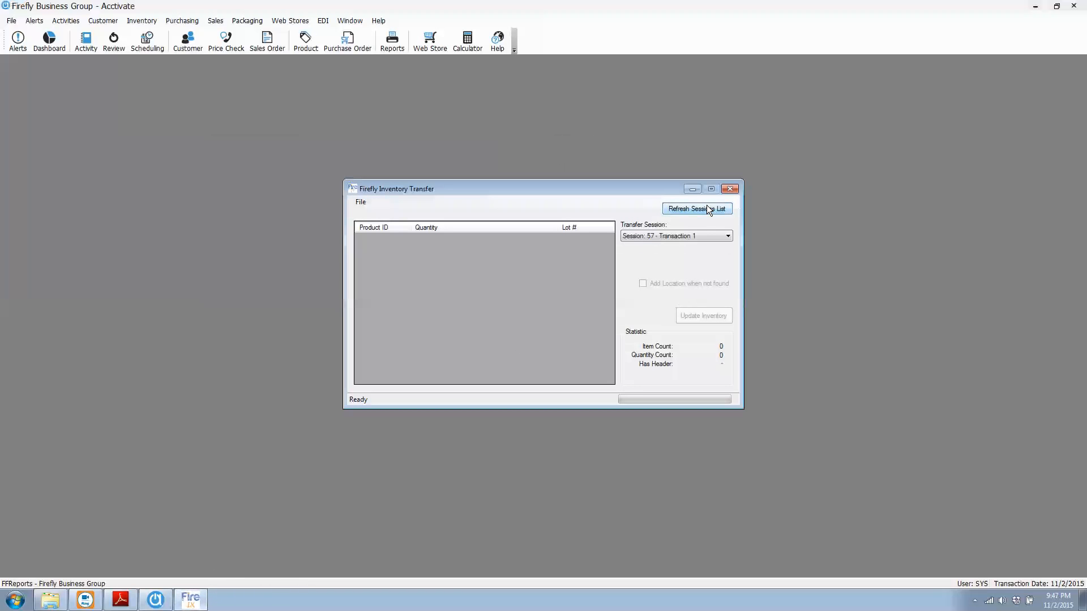
click(728, 236)
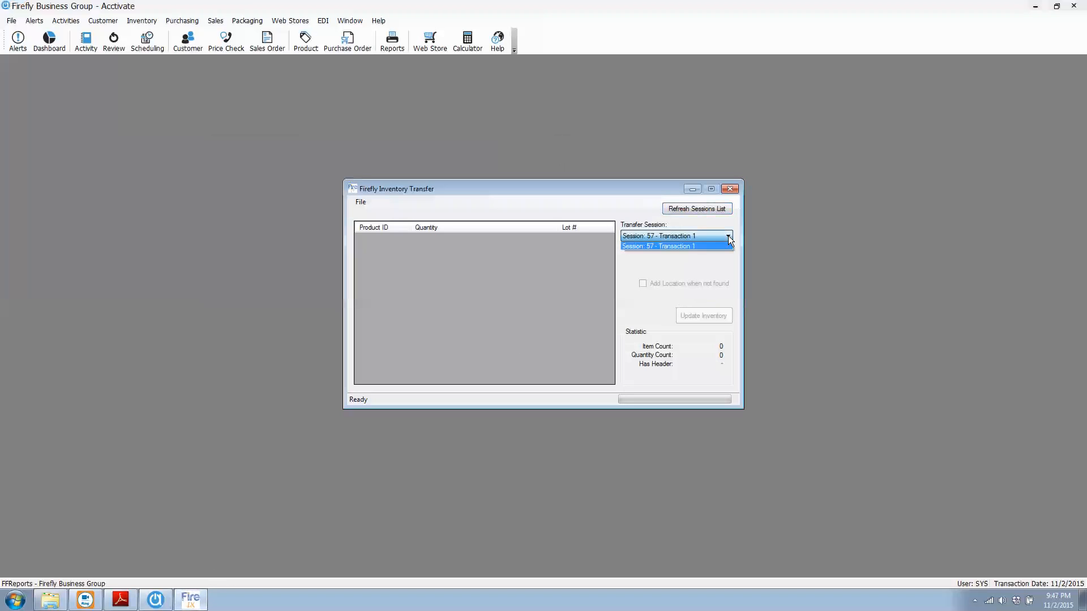
click(728, 236)
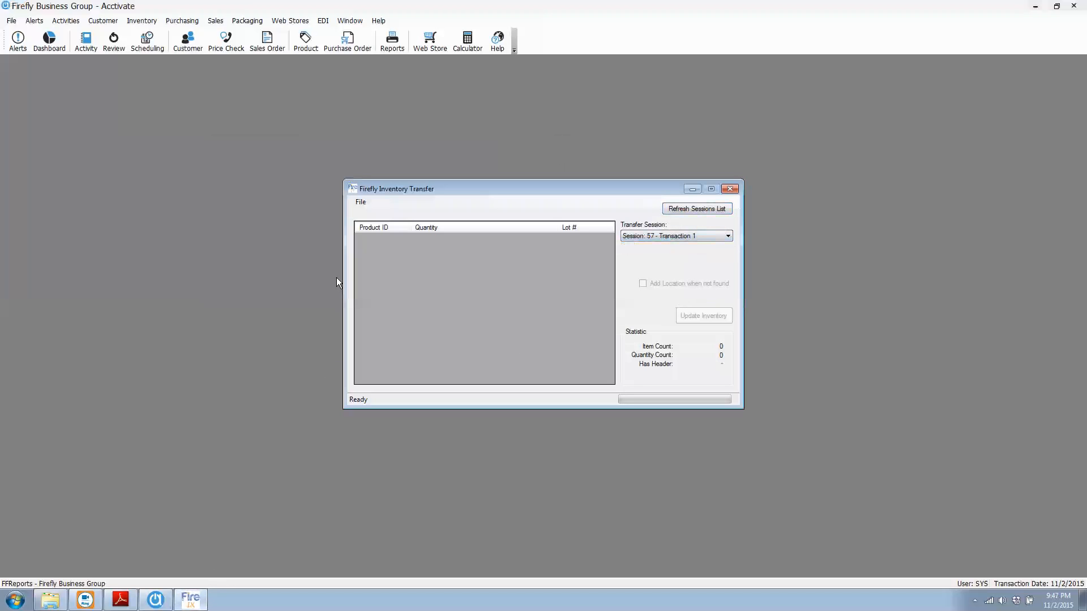
Open the Transfers folder of the Documents library in Windows Explorer and place its window beside the transfer utility
click(50, 599)
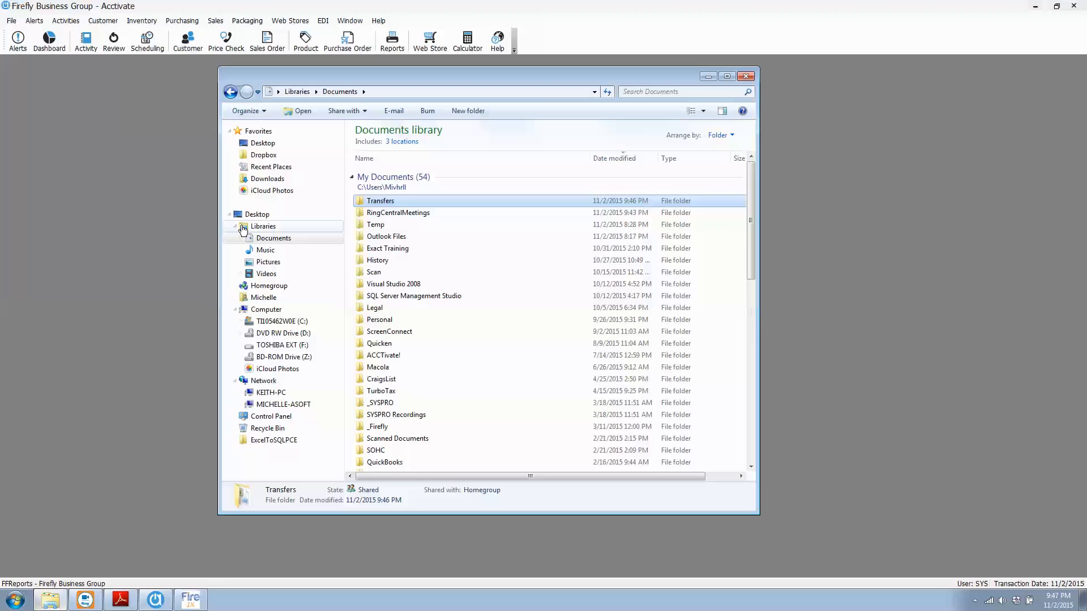
double_click(388, 200)
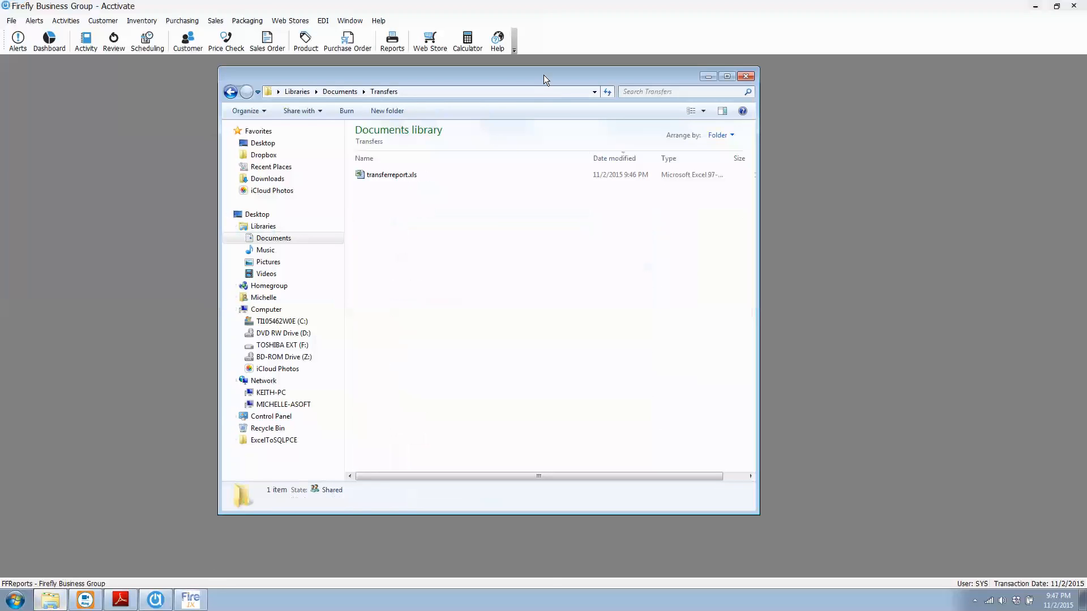
drag(544, 75, 332, 246)
Load transferreport.xls from the Transfers folder into the Firefly Inventory Transfer item list and minimize the folder window
click(420, 187)
click(360, 202)
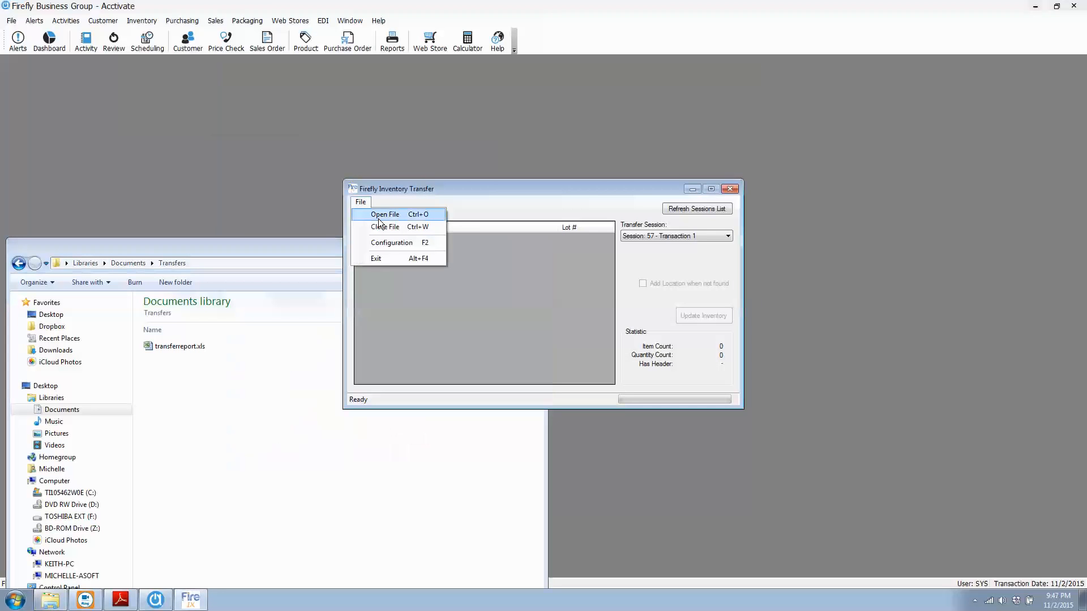
click(410, 185)
click(167, 350)
drag(167, 350, 429, 291)
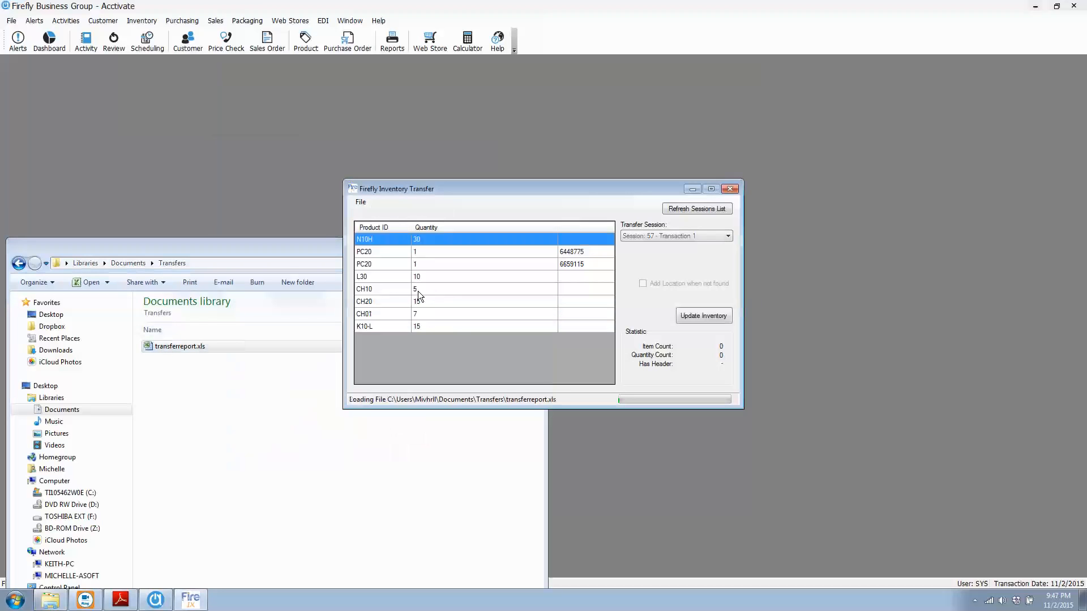
click(280, 251)
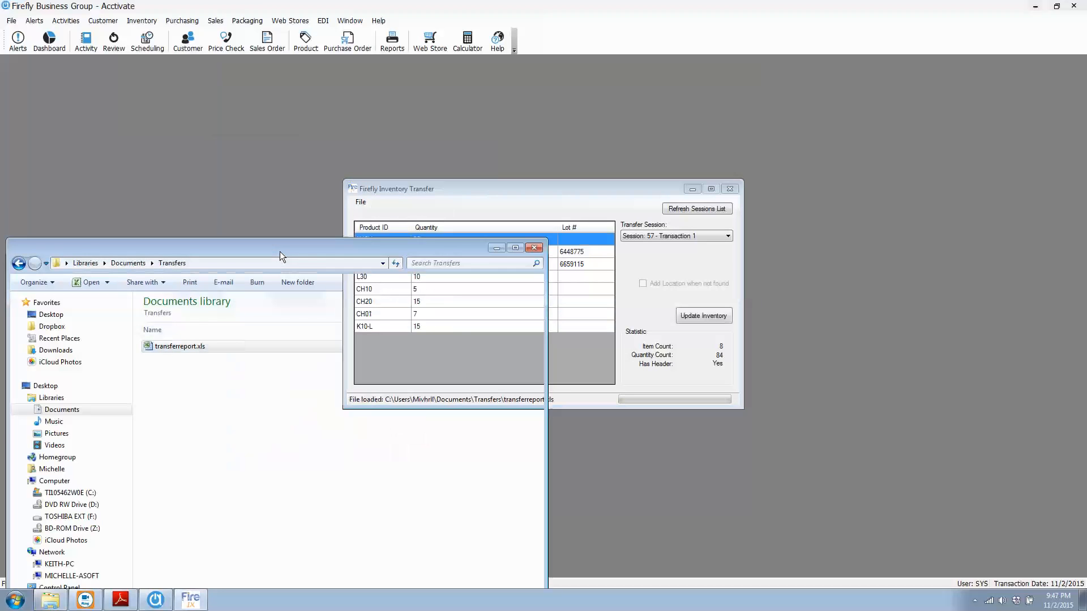
click(497, 249)
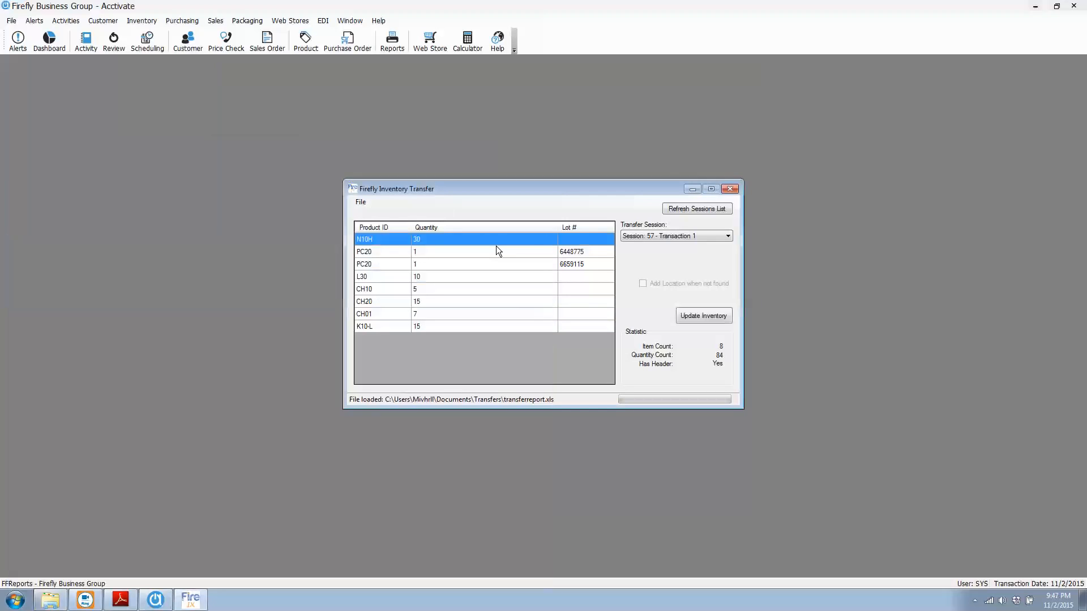
Update the inventory of the selected transfer session with the loaded items and close the Firefly utility
click(707, 316)
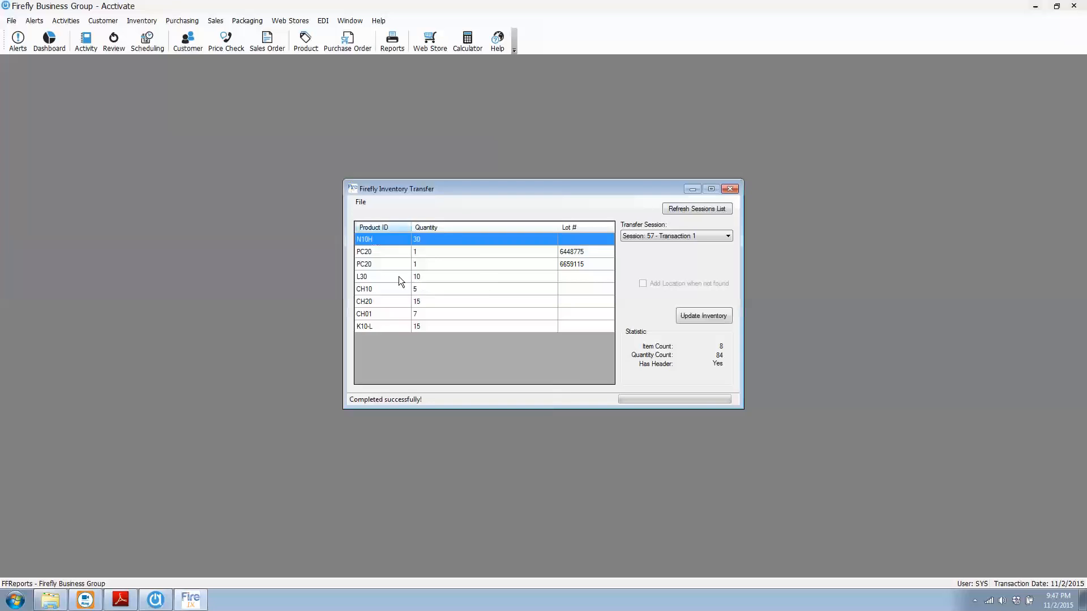
click(729, 189)
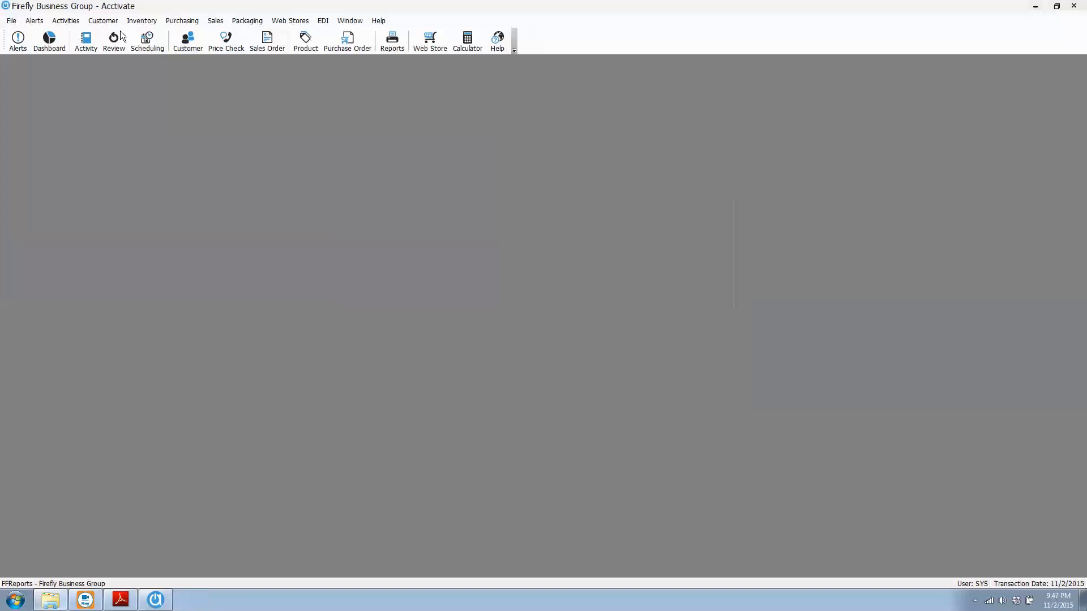
Open transfer session 57 in Acctivate's Inventory Transfers and enlarge the window to review its imported product lines
click(146, 21)
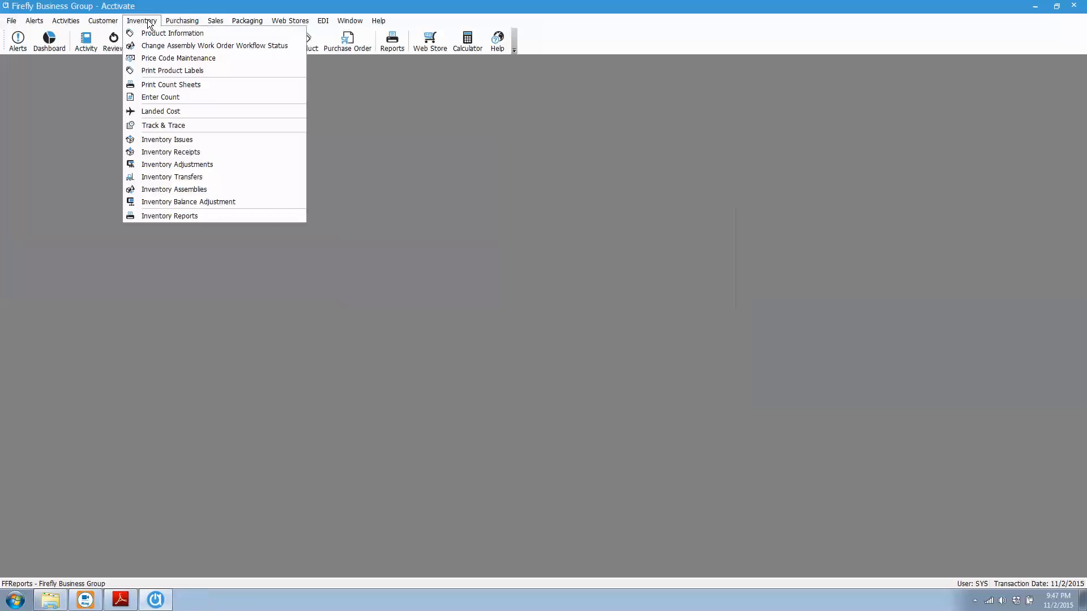
click(189, 177)
click(466, 219)
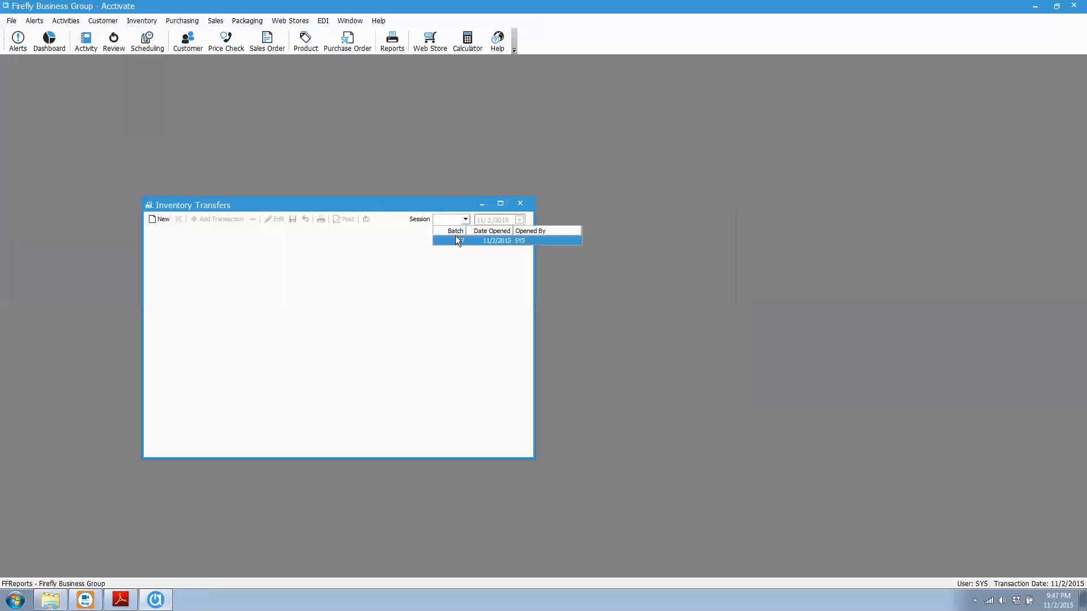
click(455, 240)
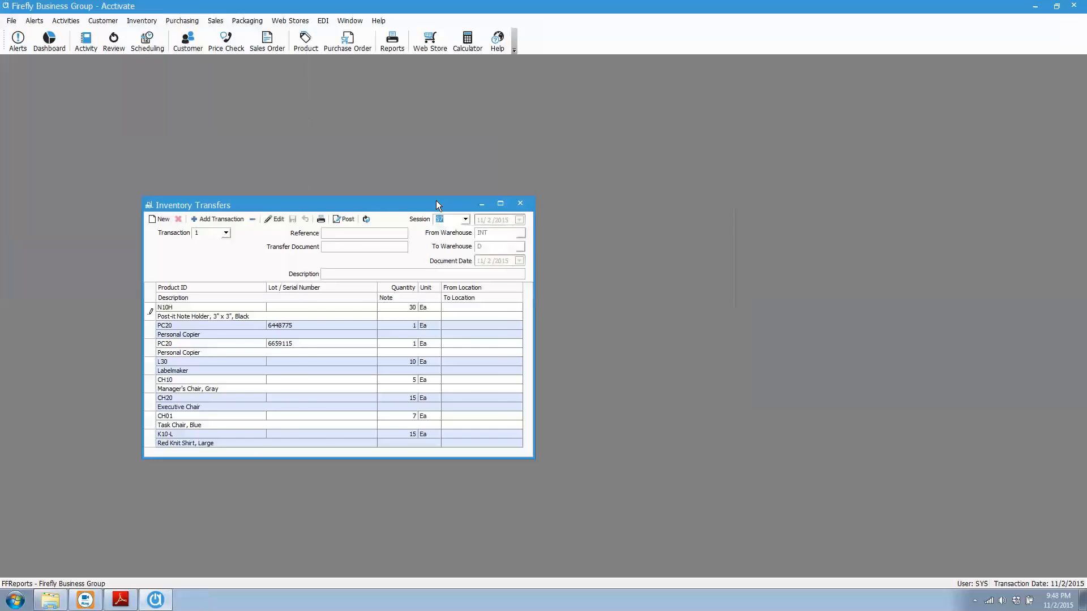
drag(436, 200, 549, 136)
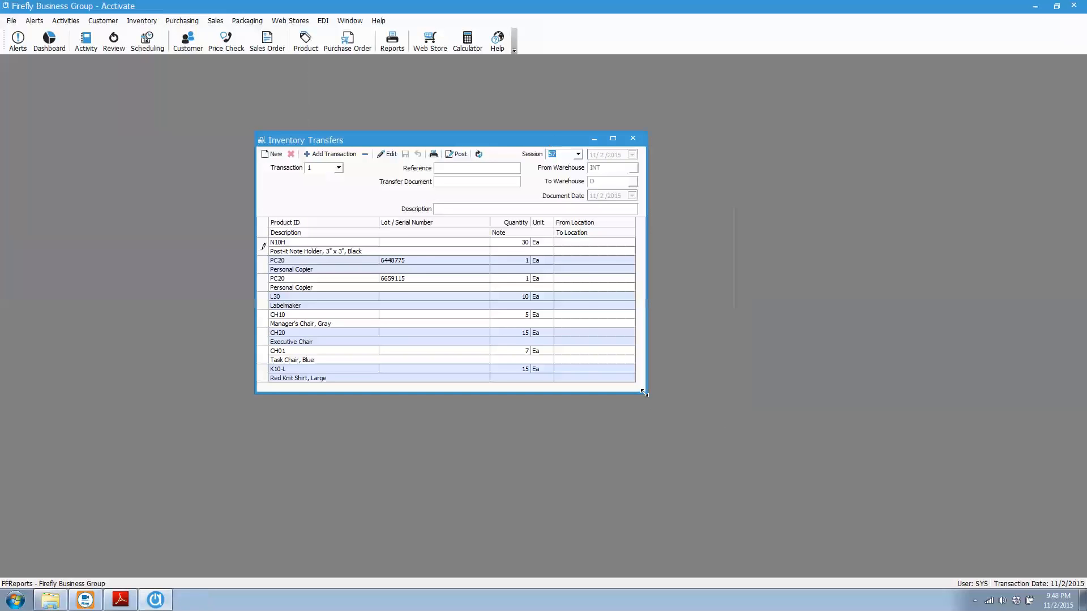
drag(644, 393, 674, 452)
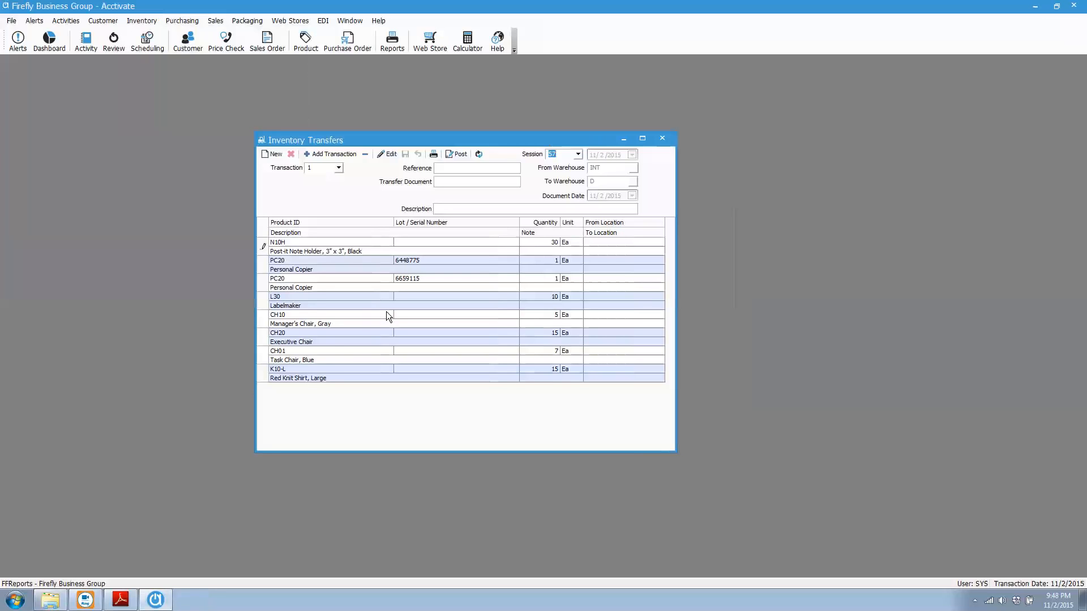
click(445, 295)
Post transfer session 57 and preview its Inventory Transfers report
click(459, 153)
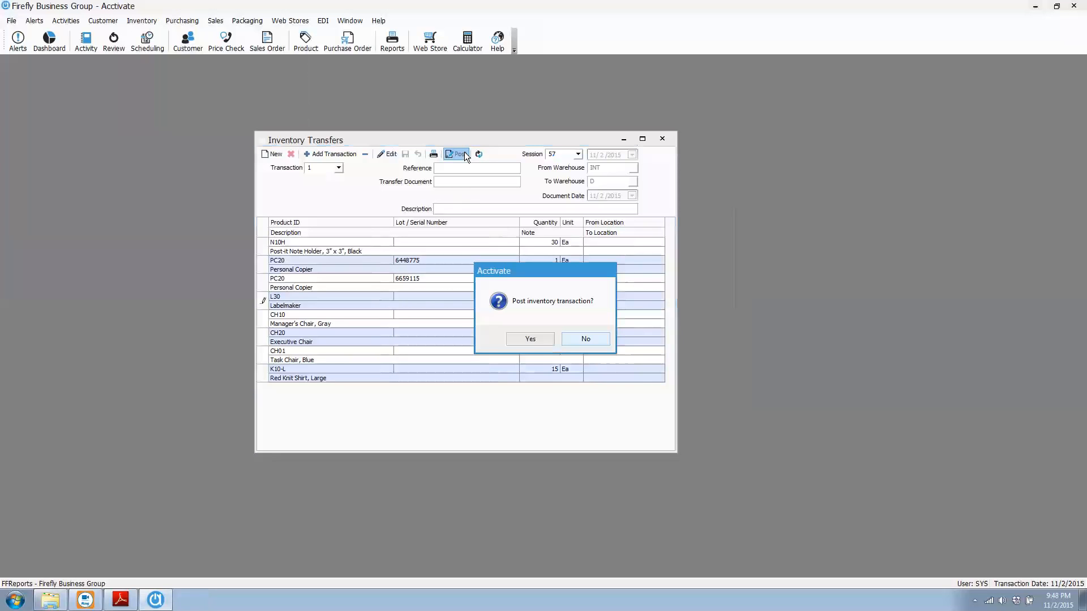
click(531, 339)
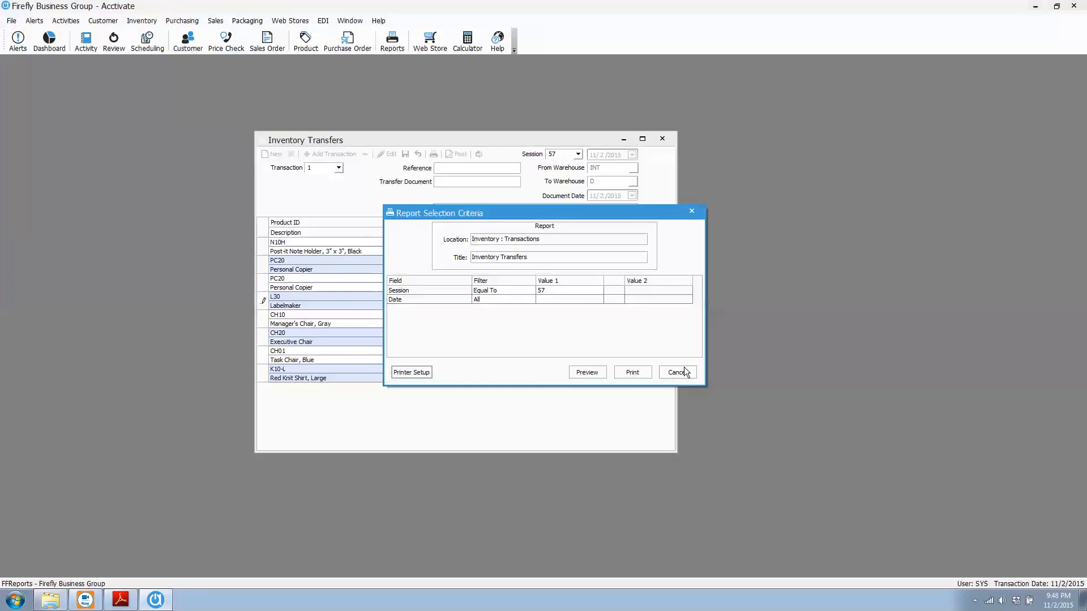
click(592, 371)
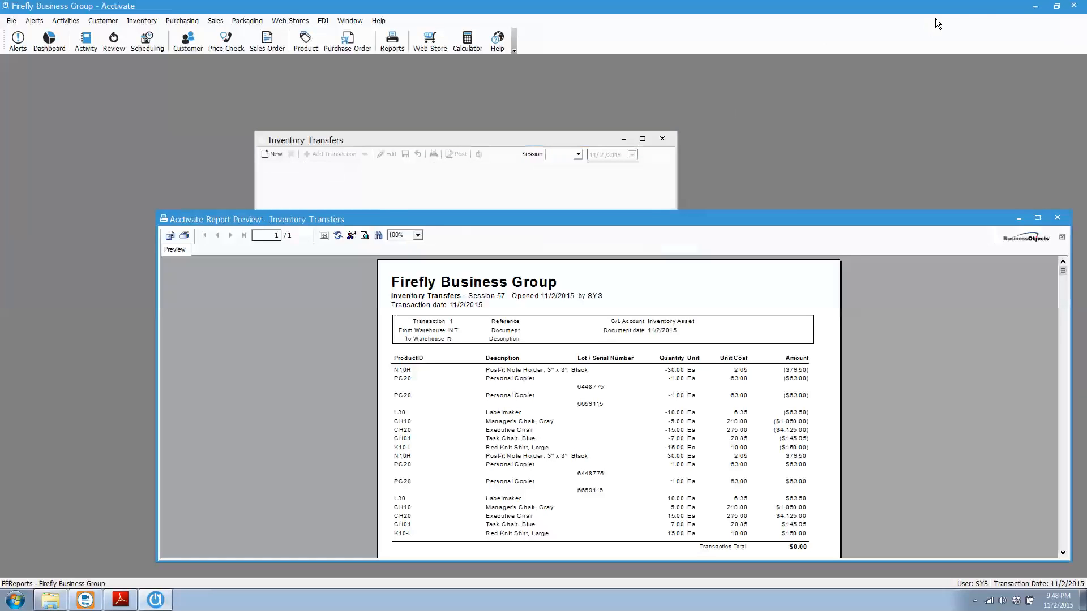
Switch to Adobe Reader to show the title slide of FF IX Utube Slide.pdf
click(131, 599)
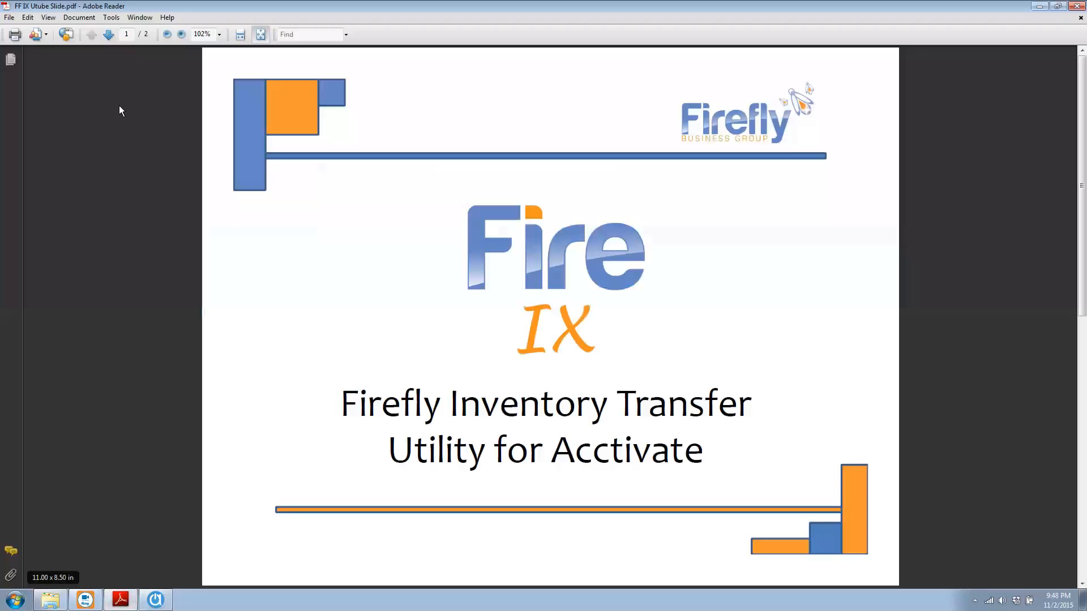